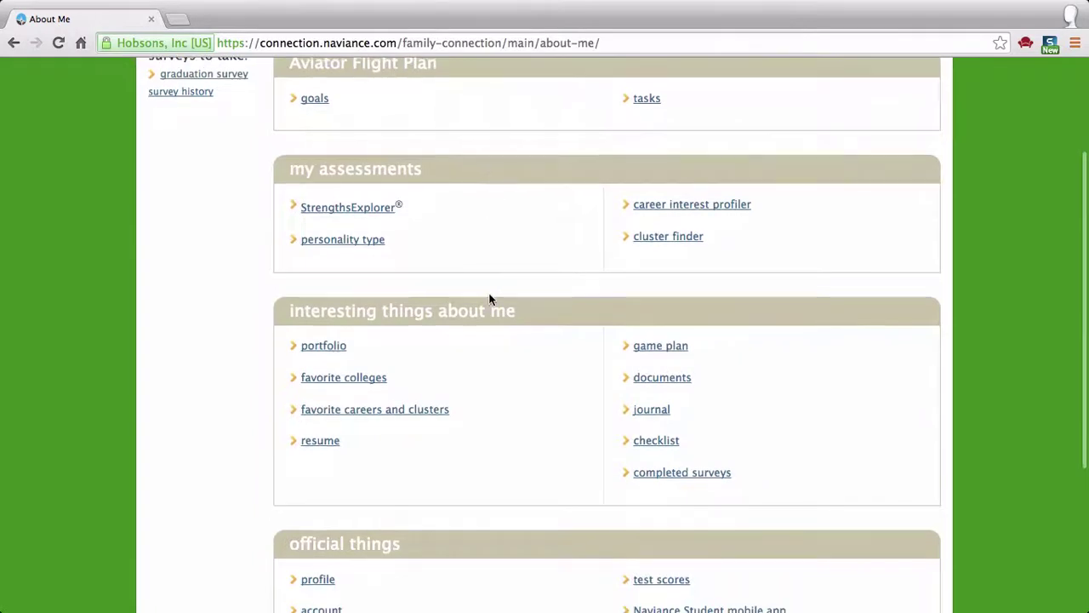
# - Open the resume builder from the interesting things about me section
pyautogui.click(330, 446)
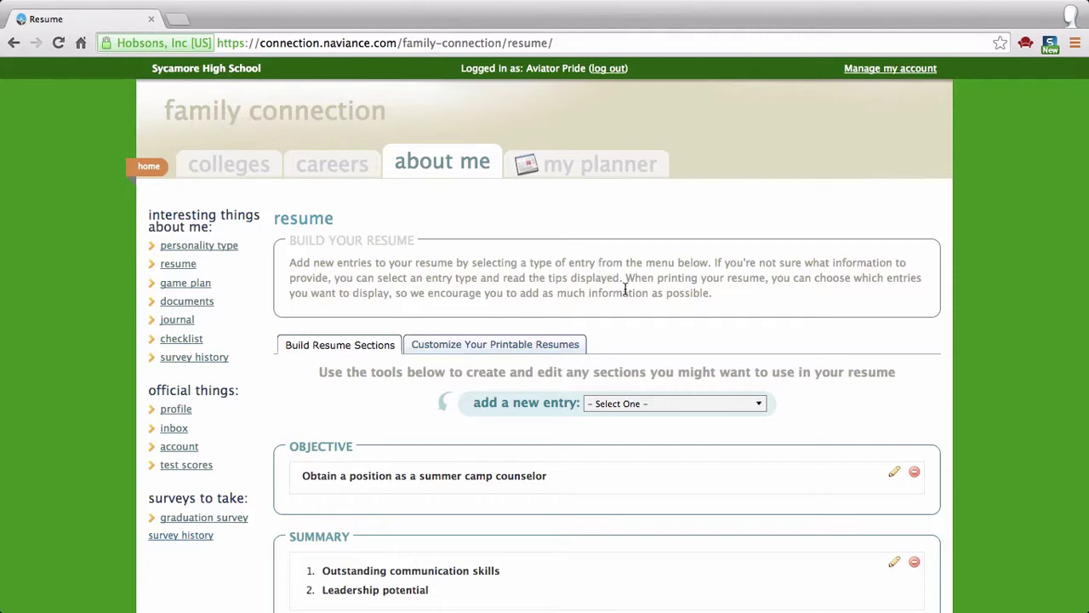
pyautogui.scroll(-2, 625, 289)
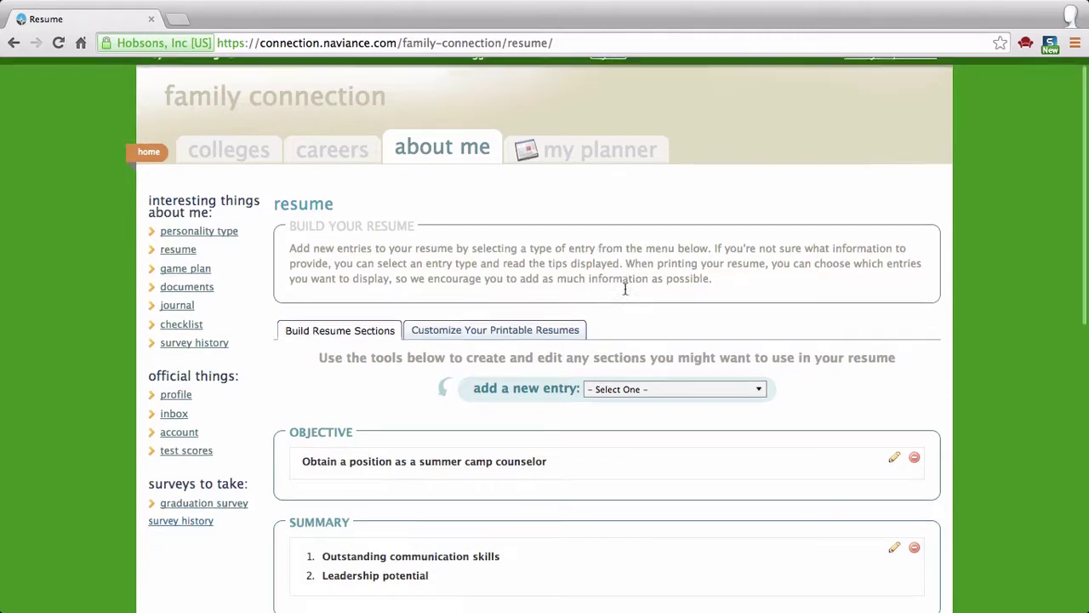
pyautogui.scroll(2, 624, 288)
pyautogui.scroll(-1, 625, 291)
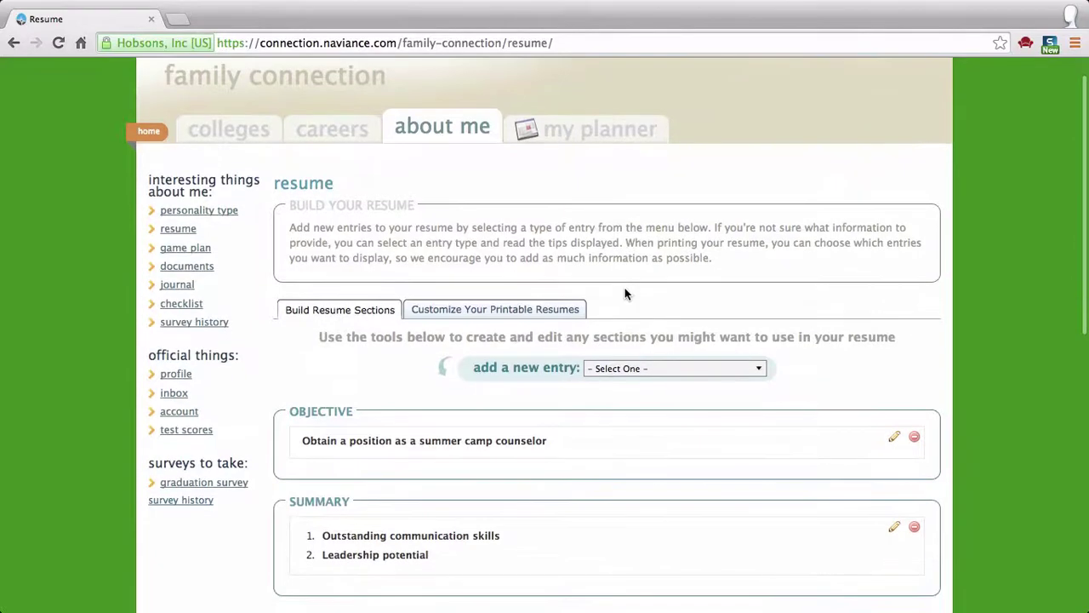
# - Look through the resume entry types and start a new Objective entry
pyautogui.click(656, 371)
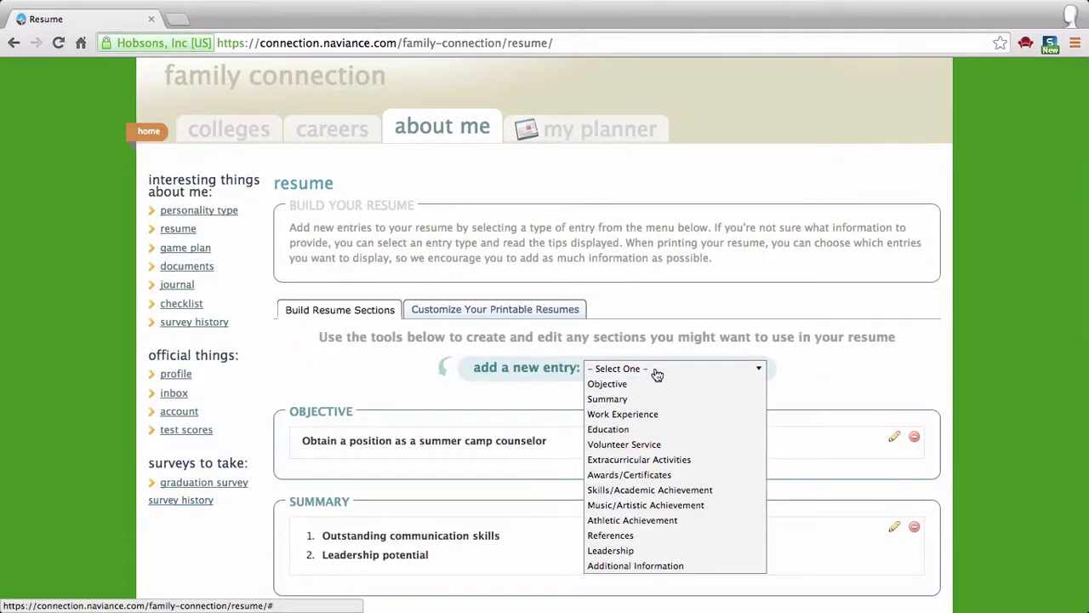
pyautogui.scroll(-1, 716, 376)
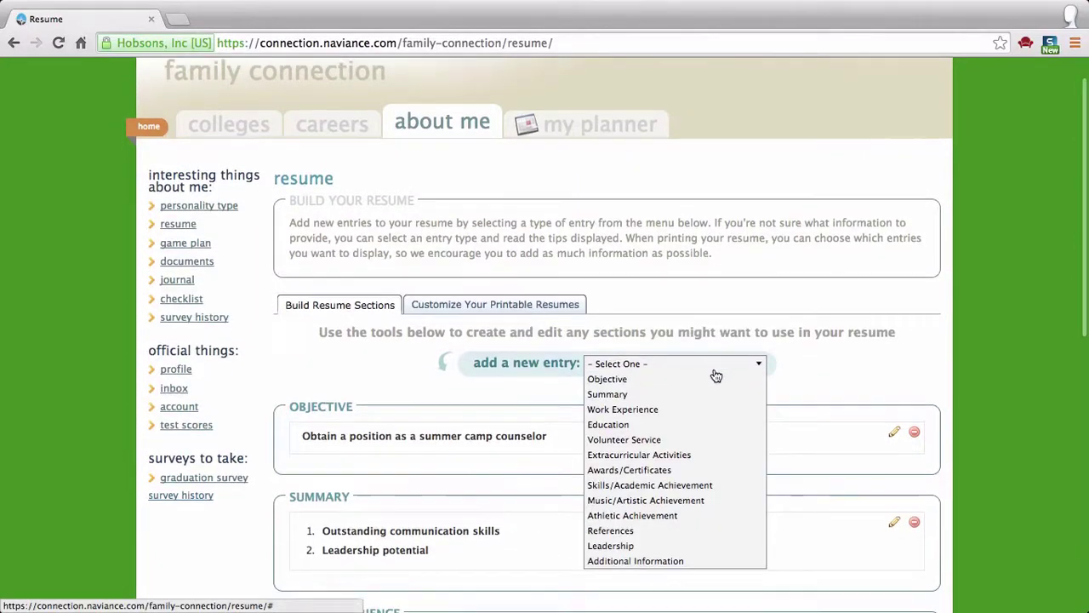
pyautogui.scroll(1, 716, 376)
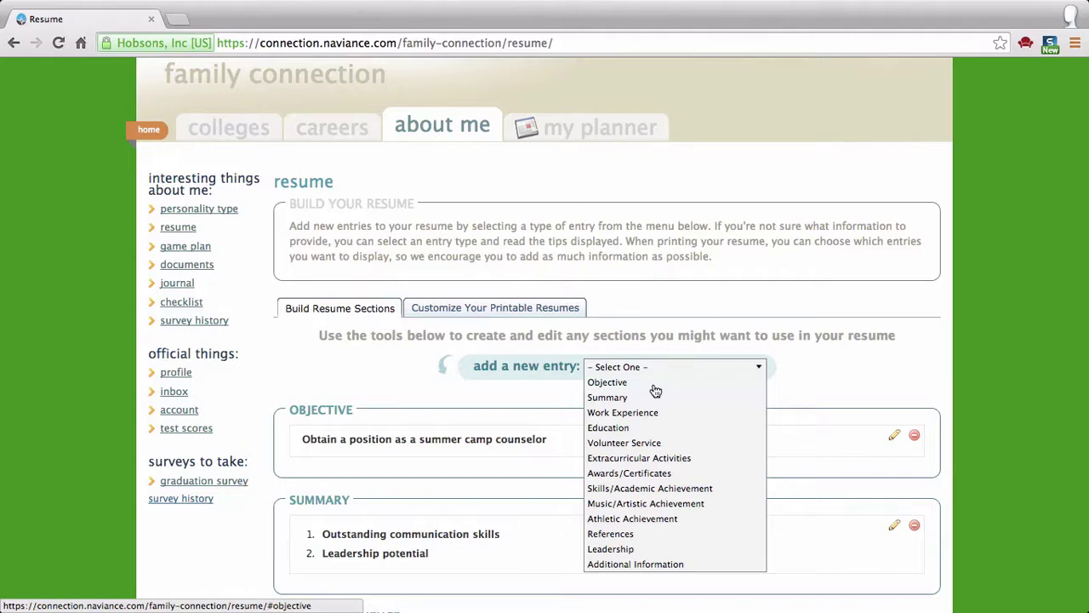
pyautogui.click(810, 371)
pyautogui.scroll(-3, 810, 371)
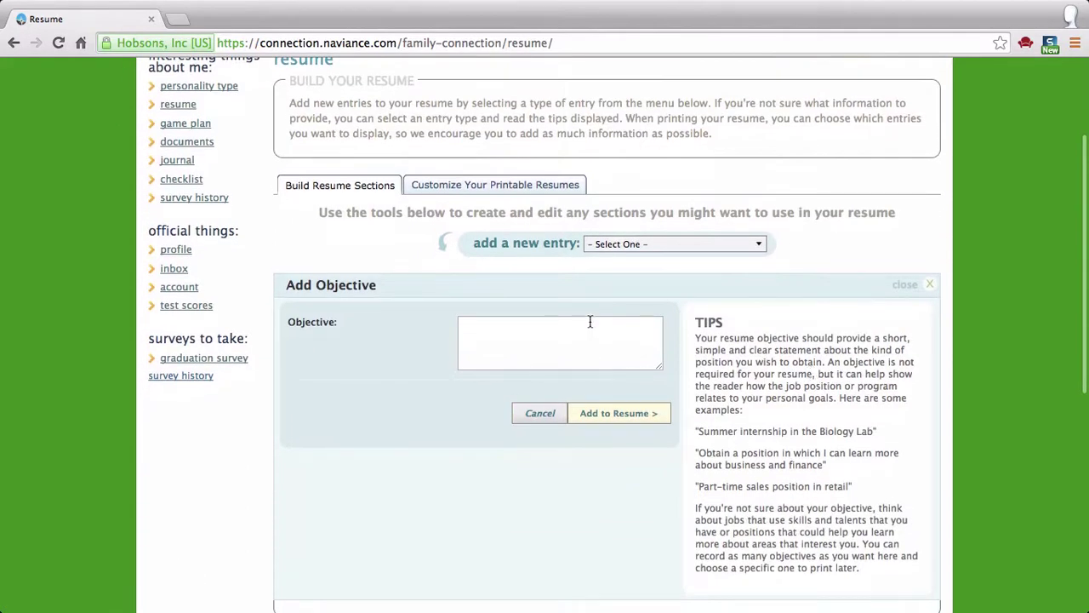
# - Enter "To receive a position as a counselor at YMCA camp." as the objective text
pyautogui.click(576, 345)
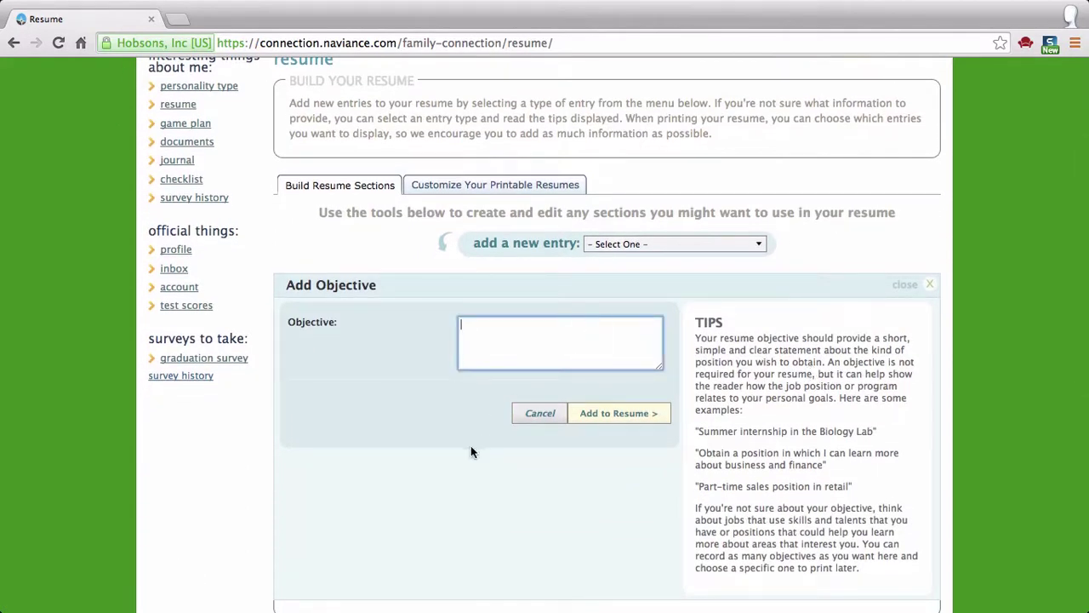
pyautogui.write('To receive a position in')
pyautogui.write(' a')
pyautogui.press('BackSpace')
pyautogui.press('BackSpace')
pyautogui.press('BackSpace')
pyautogui.press('BackSpace')
pyautogui.write('as a counselor at ')
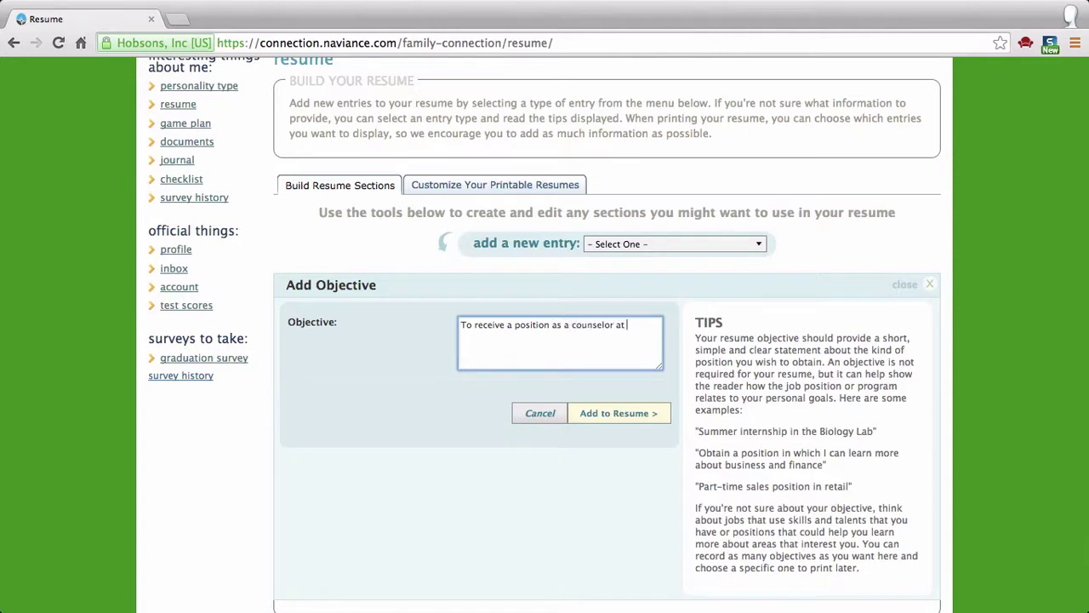
pyautogui.write('YMCA camp.')
# - Replace "receive" with "obtain" in the objective text and add the objective to the resume
pyautogui.click(504, 326)
pyautogui.press('BackSpace')
pyautogui.press('BackSpace')
pyautogui.press('BackSpace')
pyautogui.press('BackSpace')
pyautogui.press('BackSpace')
pyautogui.press('BackSpace')
pyautogui.press('BackSpace')
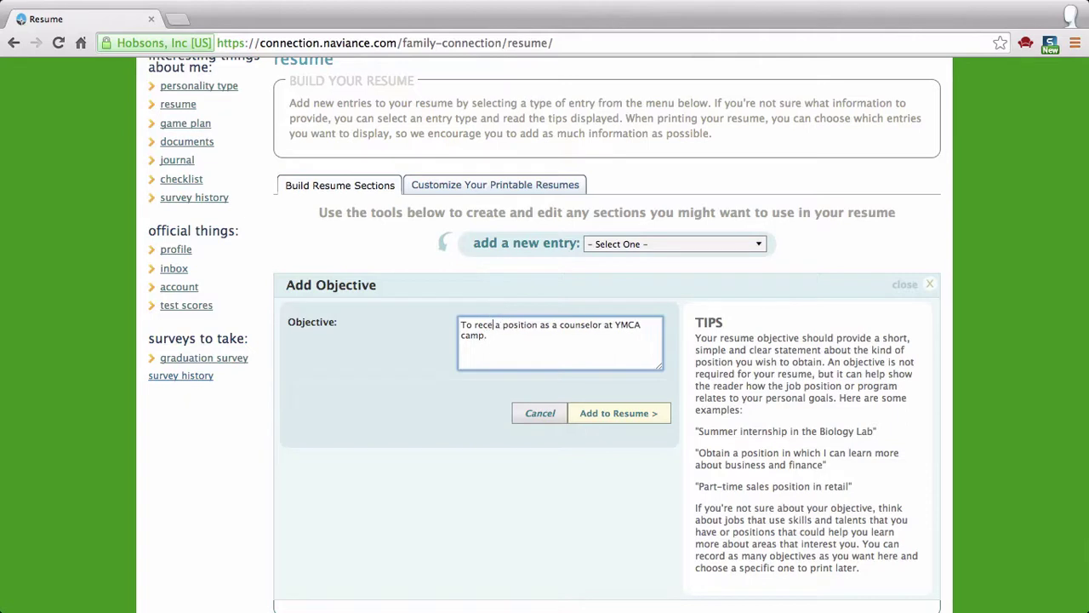
pyautogui.write('obtain')
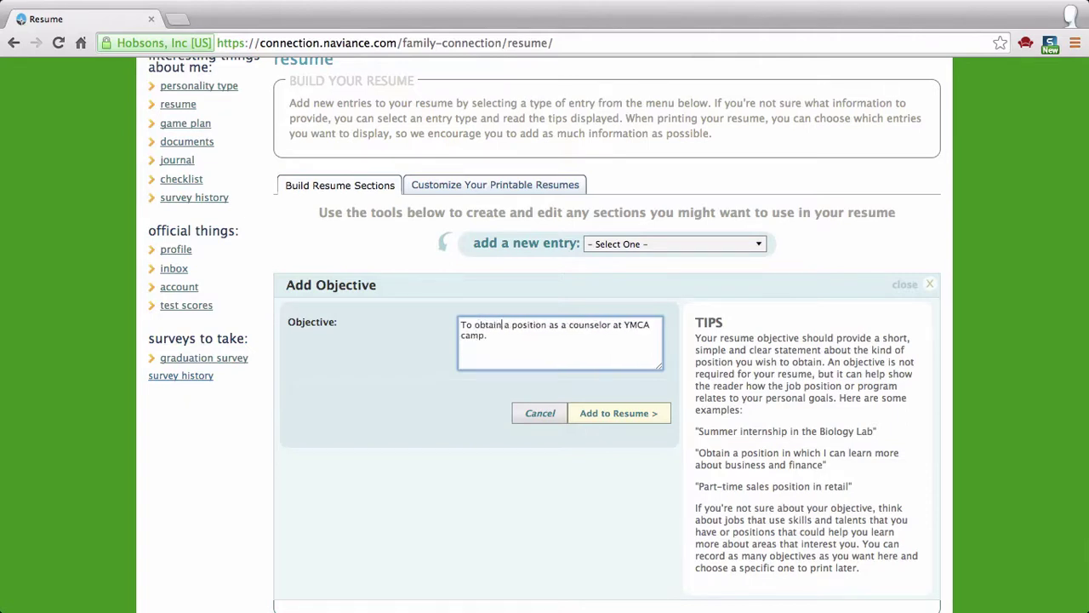
pyautogui.click(619, 413)
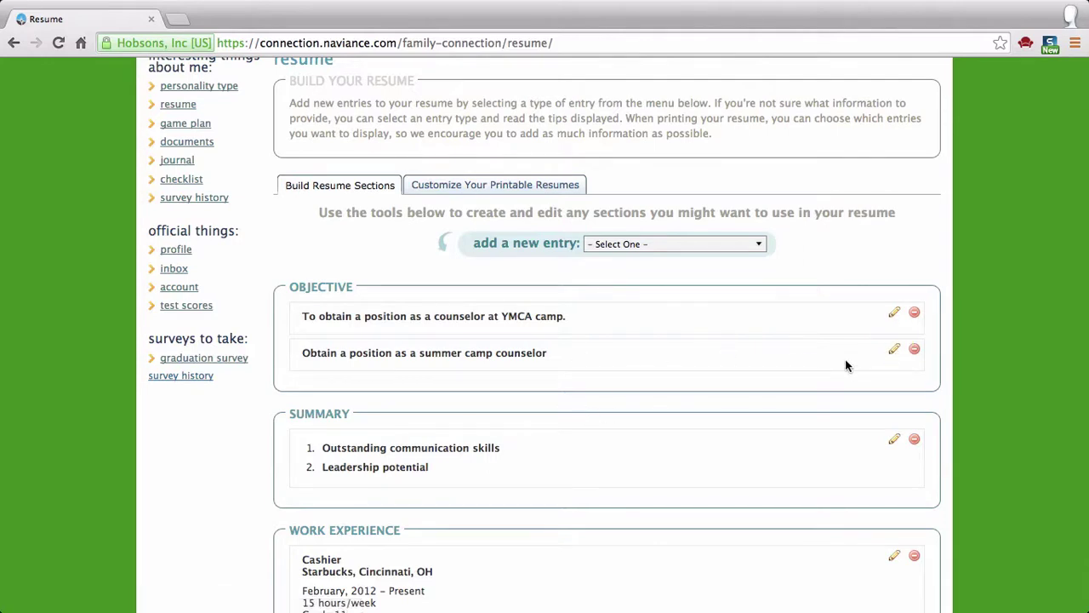
# - Open a blank Summary entry to examine its summary points and tips, and cancel it without adding anything
pyautogui.scroll(-2, 845, 364)
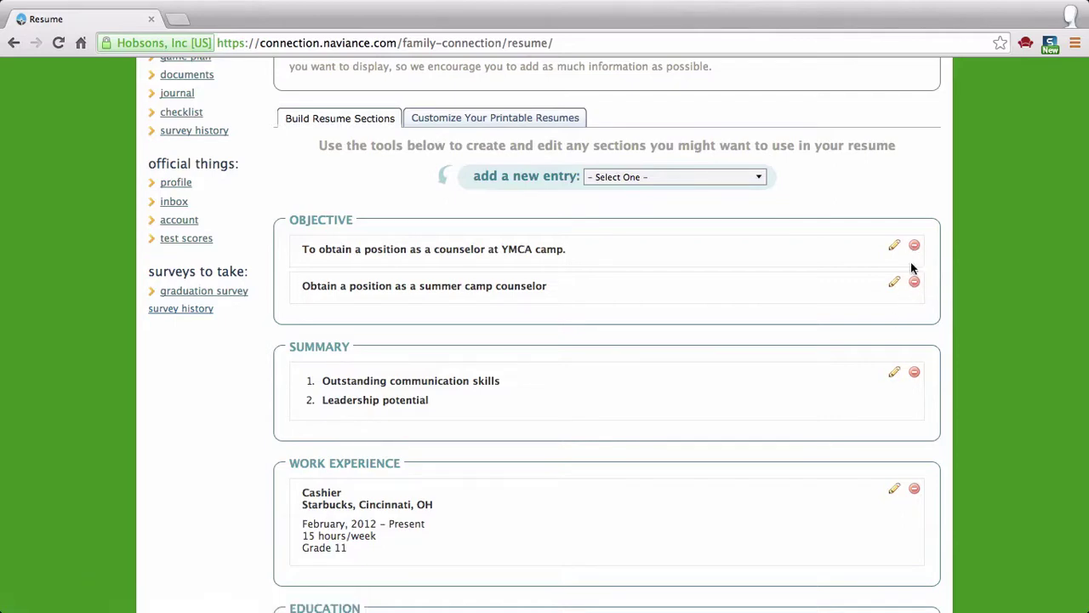
pyautogui.scroll(-1, 763, 317)
pyautogui.scroll(3, 762, 332)
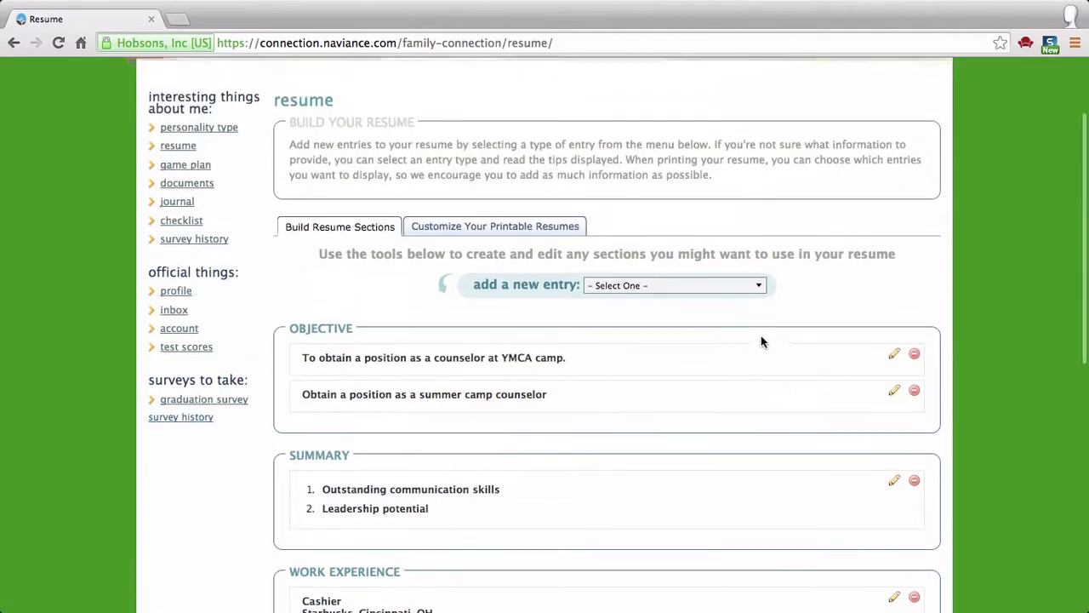
pyautogui.click(701, 290)
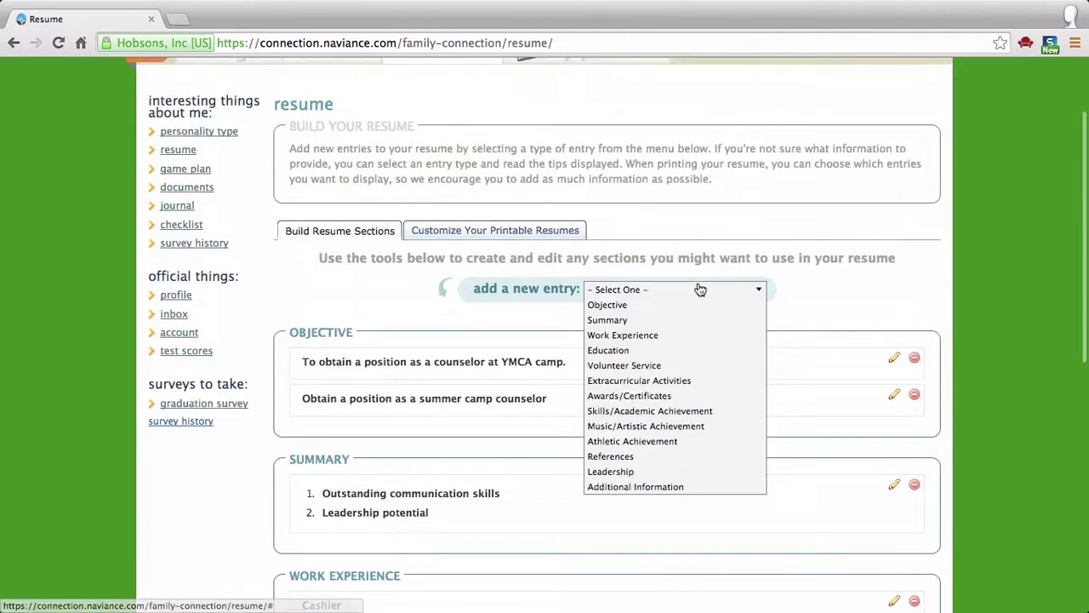
pyautogui.click(614, 323)
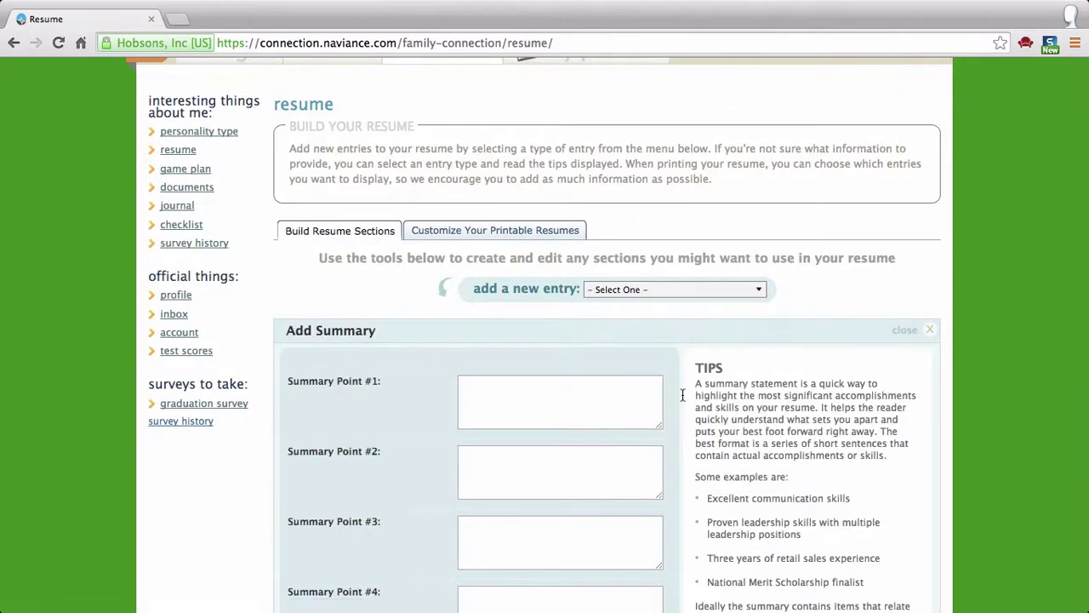
pyautogui.scroll(-4, 736, 431)
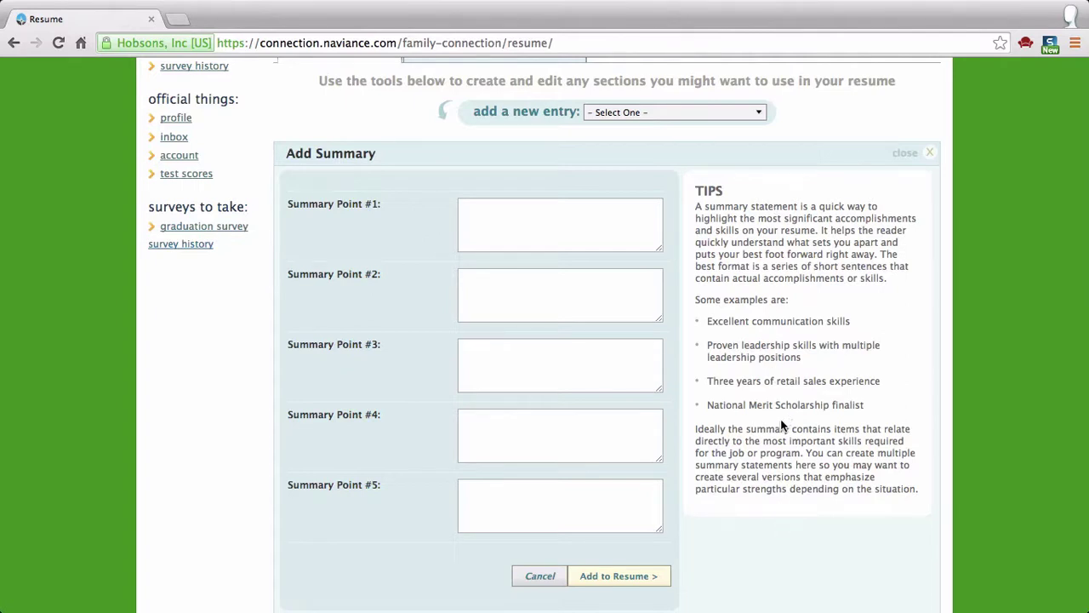
pyautogui.click(726, 109)
pyautogui.click(643, 421)
pyautogui.click(545, 575)
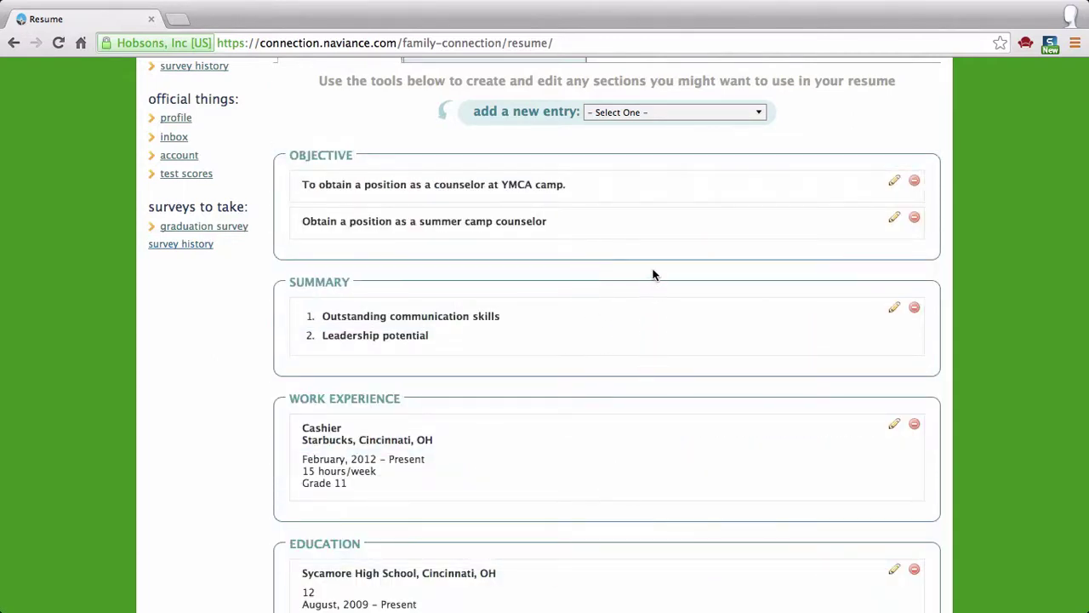
# - Examine the remaining new-entry types and the existing resume sections from Objective down to Extracurricular Activities
pyautogui.scroll(-2, 652, 275)
pyautogui.scroll(3, 652, 275)
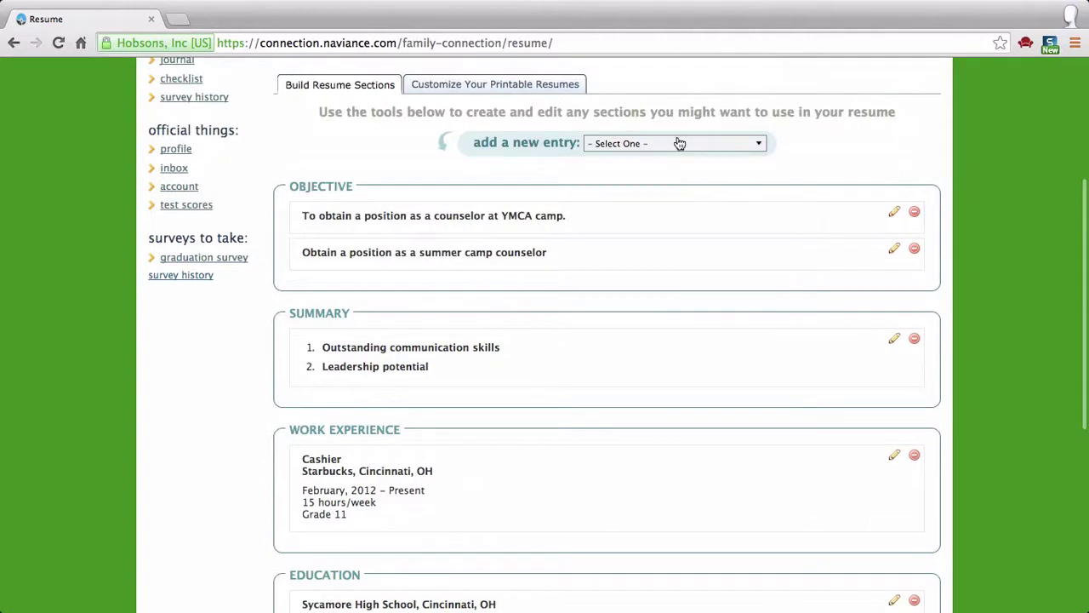
pyautogui.click(678, 143)
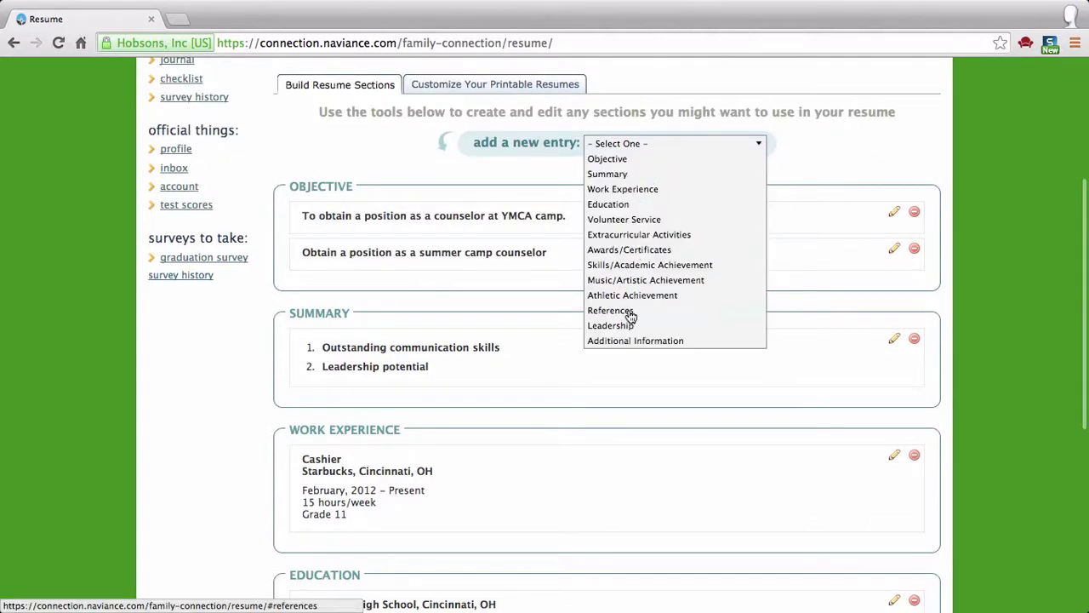
pyautogui.click(808, 141)
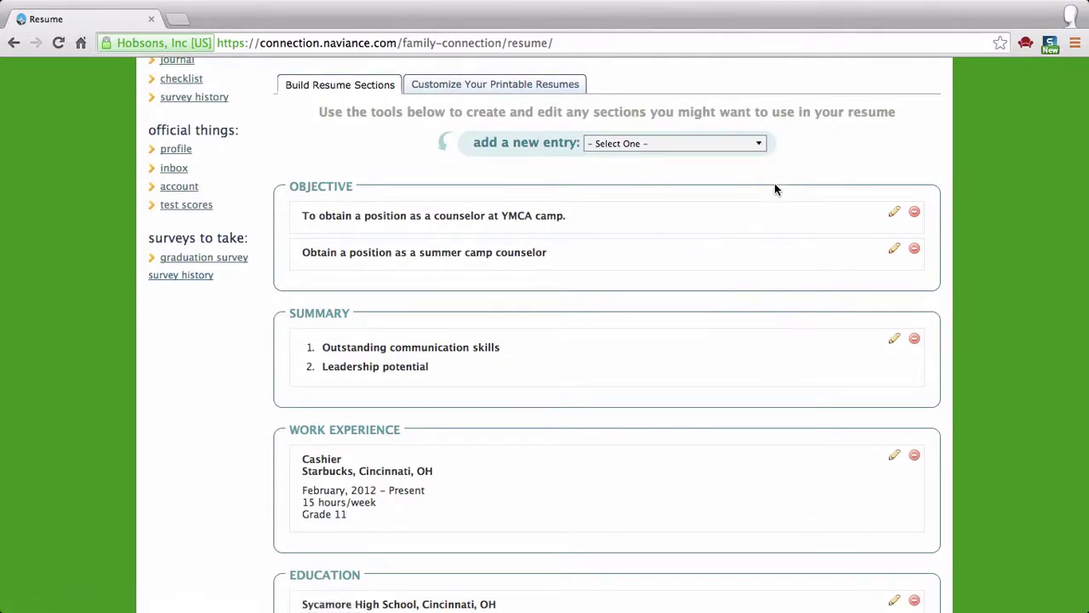
pyautogui.scroll(-5, 627, 252)
pyautogui.scroll(-1, 627, 252)
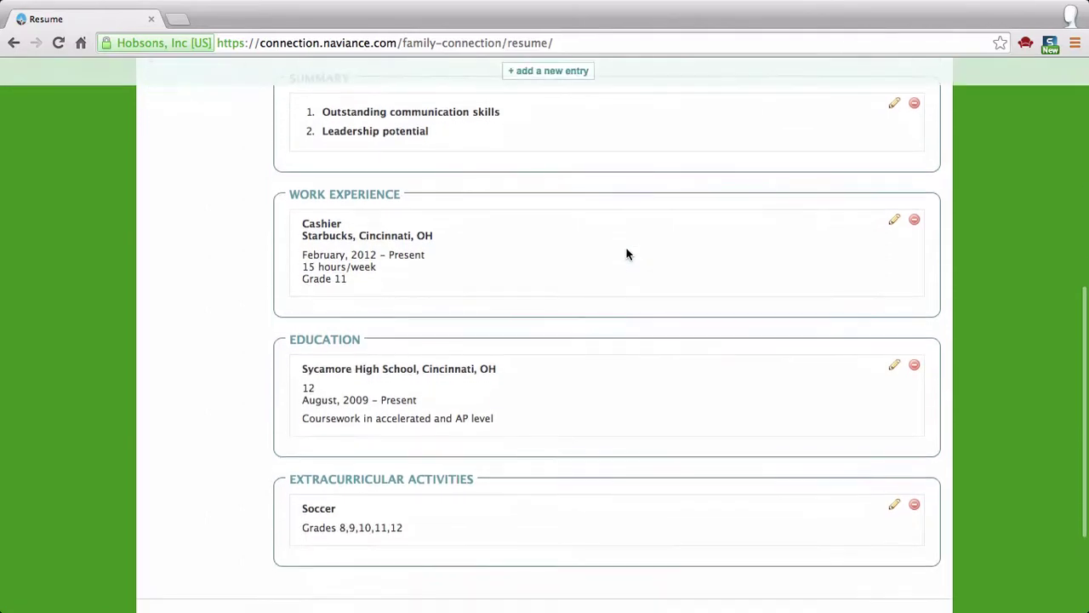
pyautogui.scroll(-2, 627, 250)
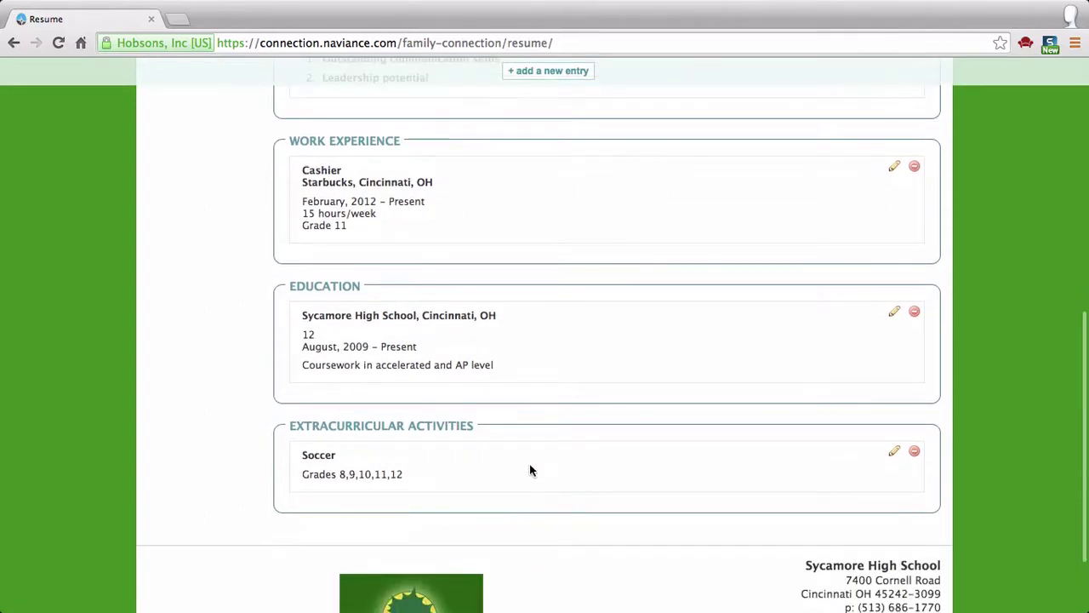
pyautogui.scroll(10, 529, 469)
pyautogui.scroll(1, 530, 470)
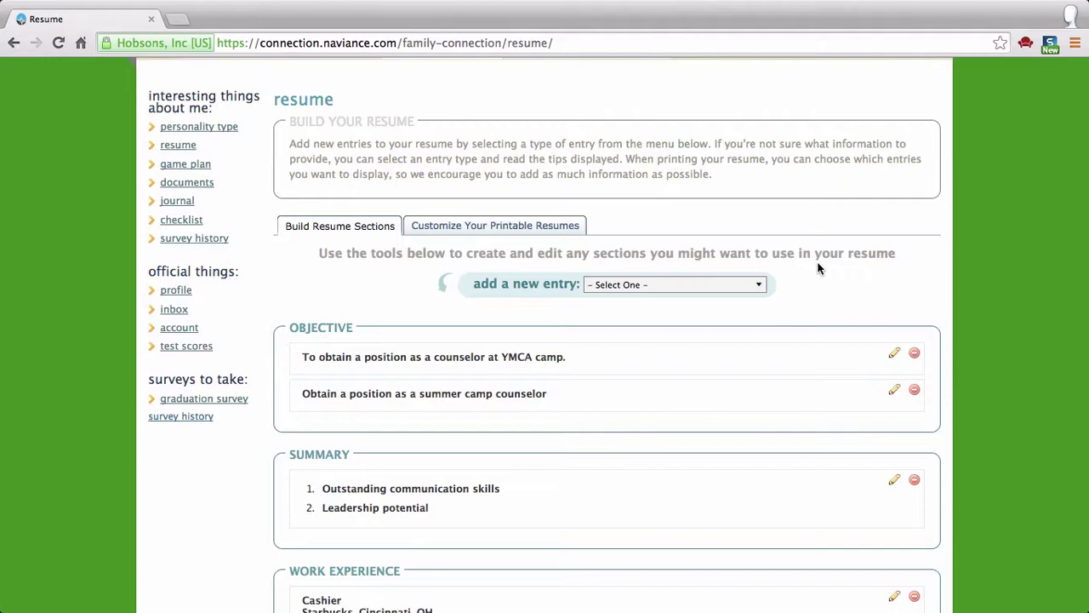
pyautogui.scroll(-1, 819, 269)
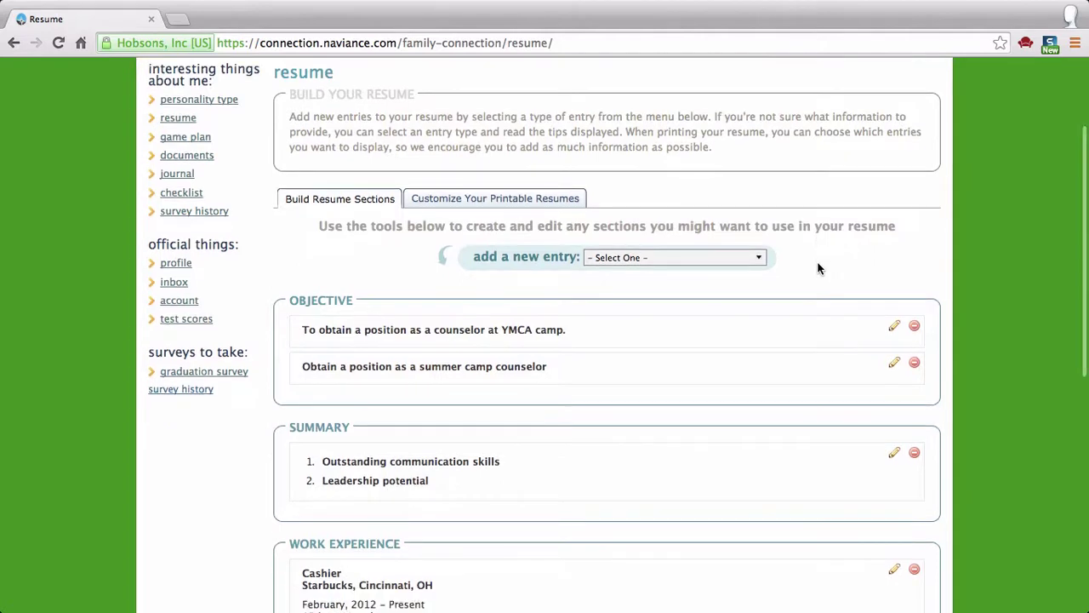
pyautogui.click(729, 262)
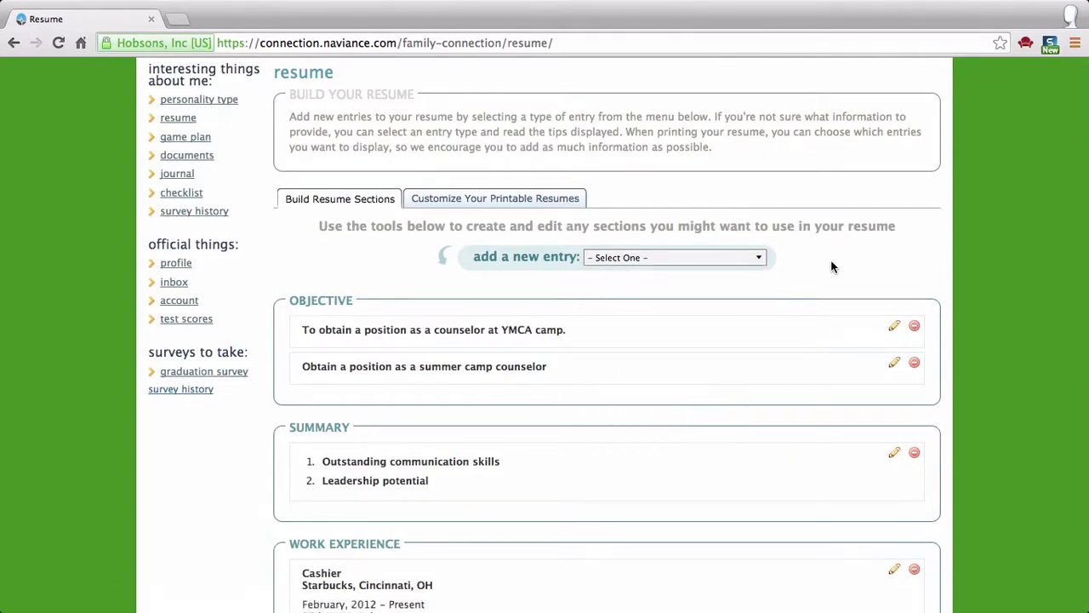
pyautogui.click(502, 242)
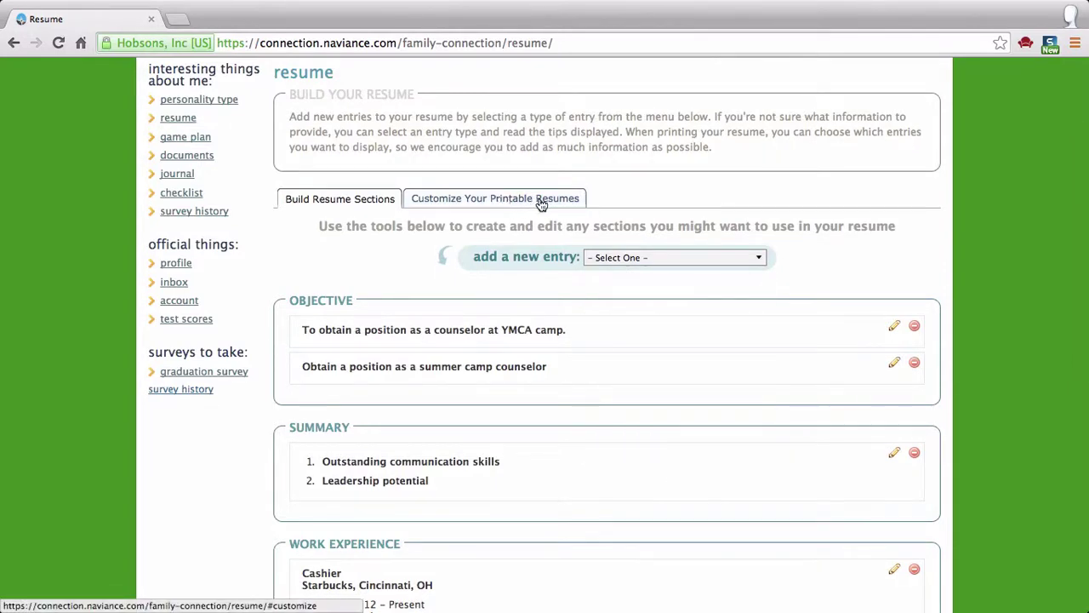
# - Start a new print format for the printable resumes and name it "Camp application"
pyautogui.click(579, 204)
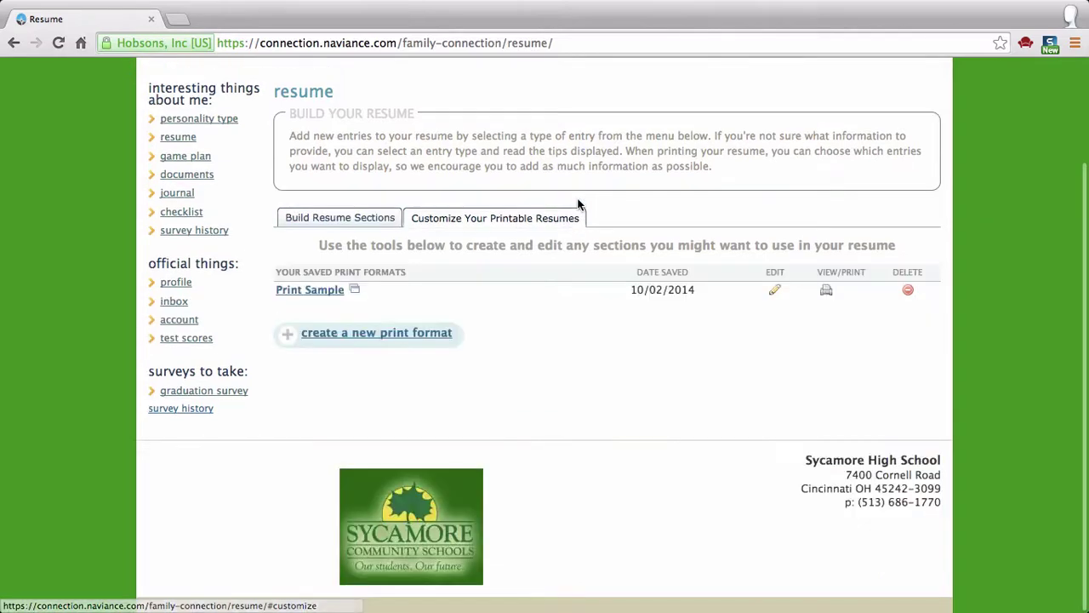
pyautogui.click(378, 338)
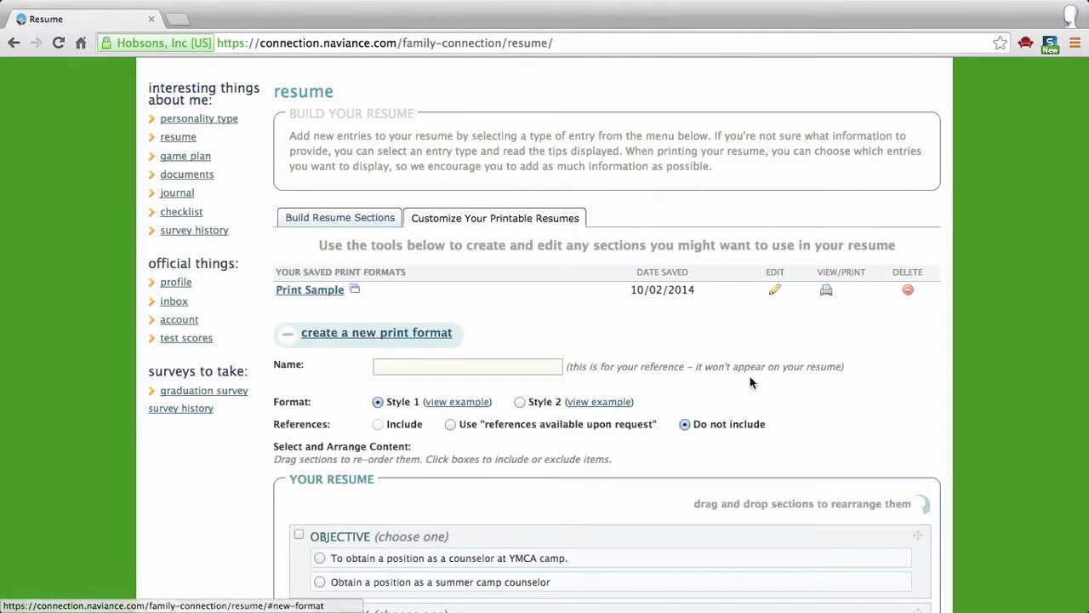
pyautogui.scroll(-3, 502, 281)
pyautogui.click(490, 216)
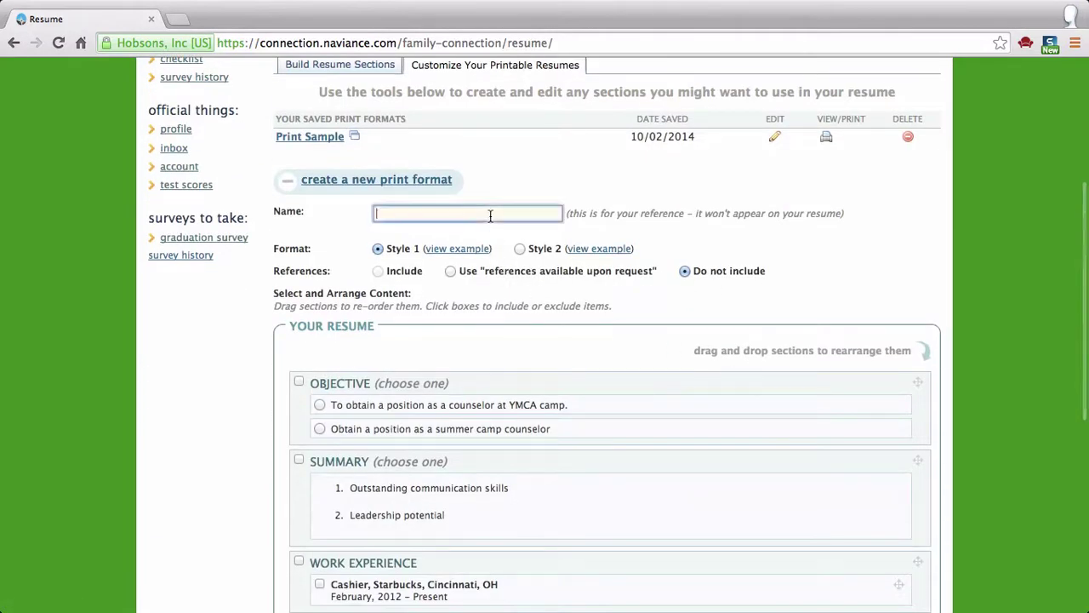
pyautogui.write('App')
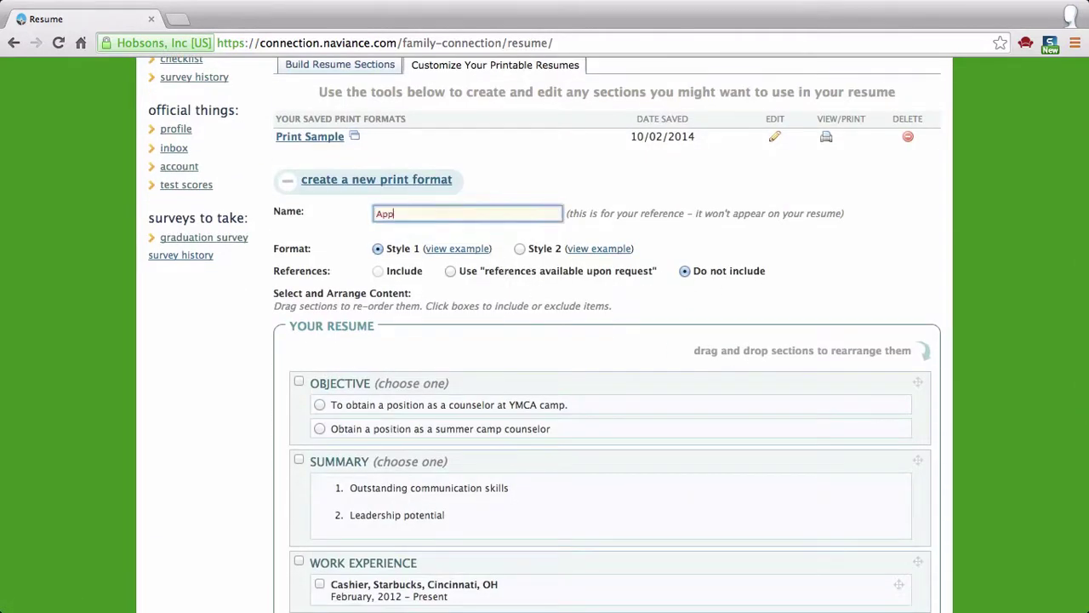
pyautogui.press('BackSpace')
pyautogui.press('BackSpace')
pyautogui.press('BackSpace')
pyautogui.write('Camp application')
pyautogui.click(678, 221)
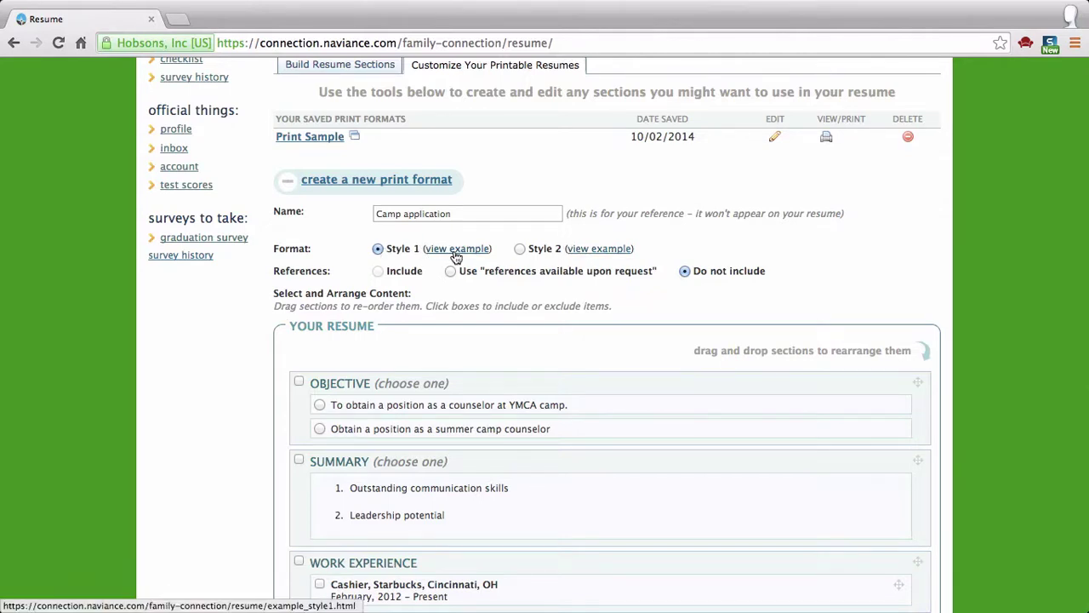
# - View the example of the Style 1 resume format and return to the printable resume customization
pyautogui.click(482, 250)
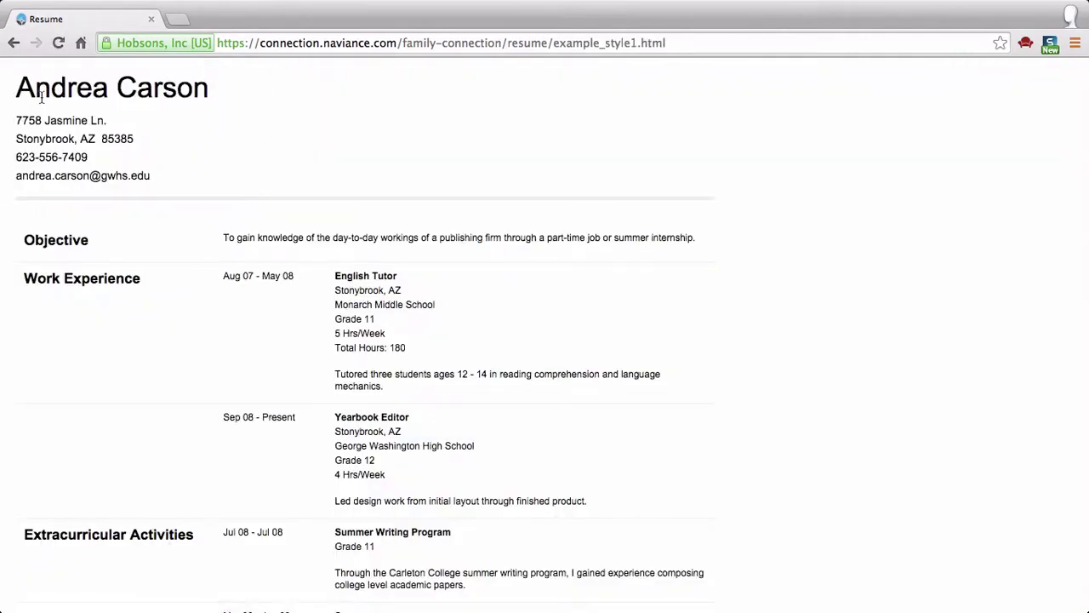
pyautogui.click(13, 44)
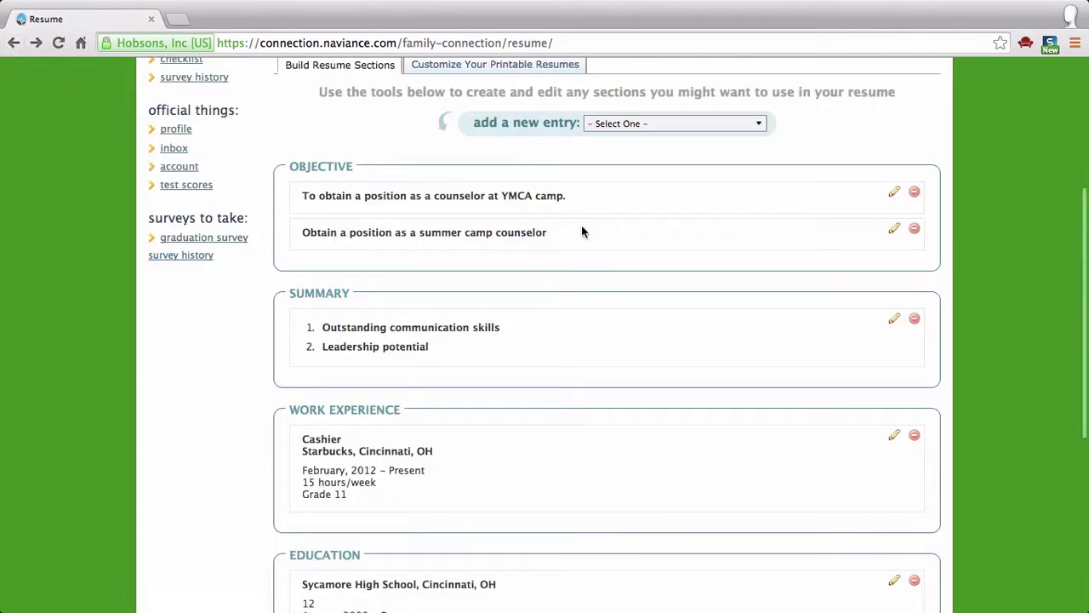
pyautogui.scroll(2, 553, 204)
pyautogui.click(521, 170)
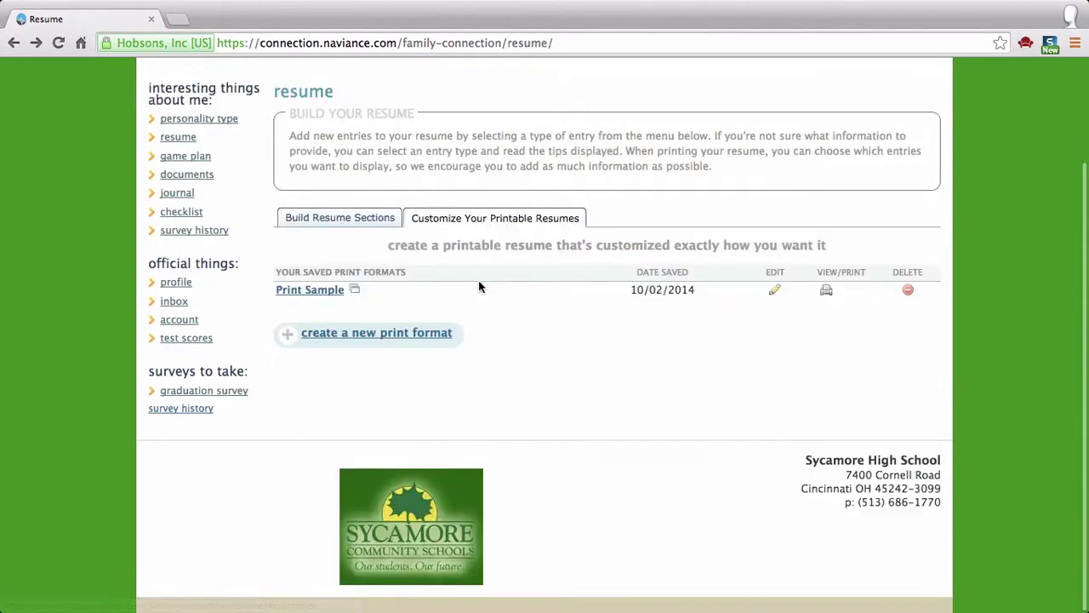
# - Reopen the new print format form, view the Style 2 resume example, and close the example to return to the form
pyautogui.click(395, 336)
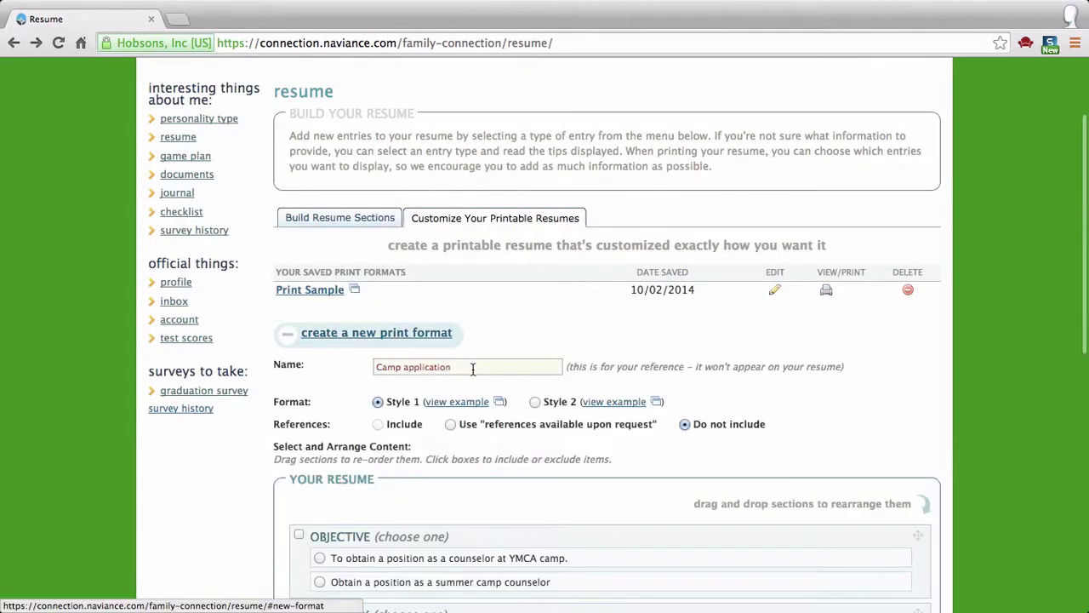
pyautogui.click(599, 402)
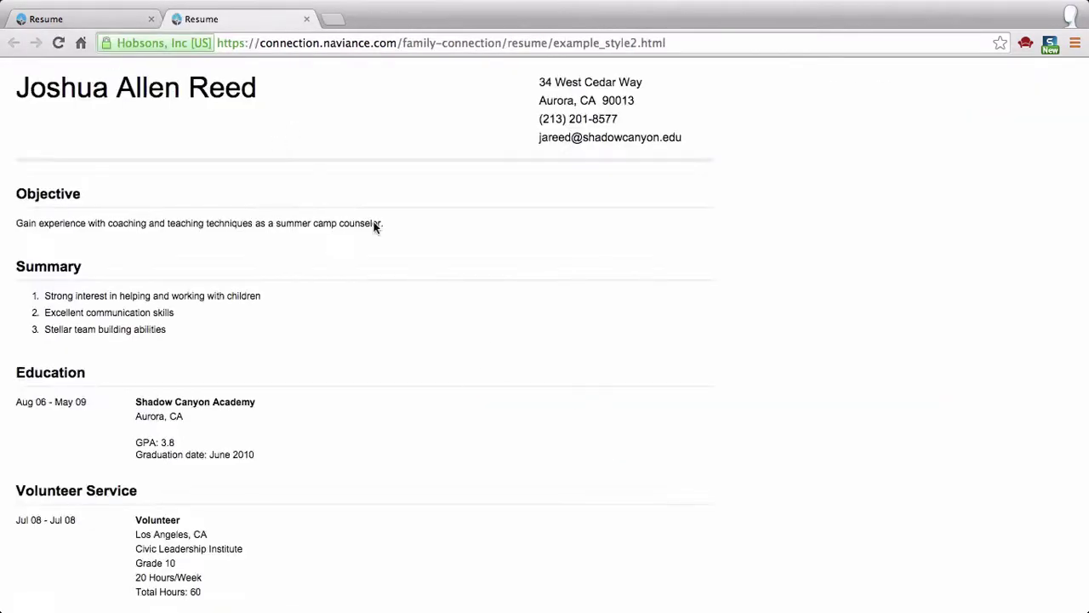
pyautogui.click(122, 16)
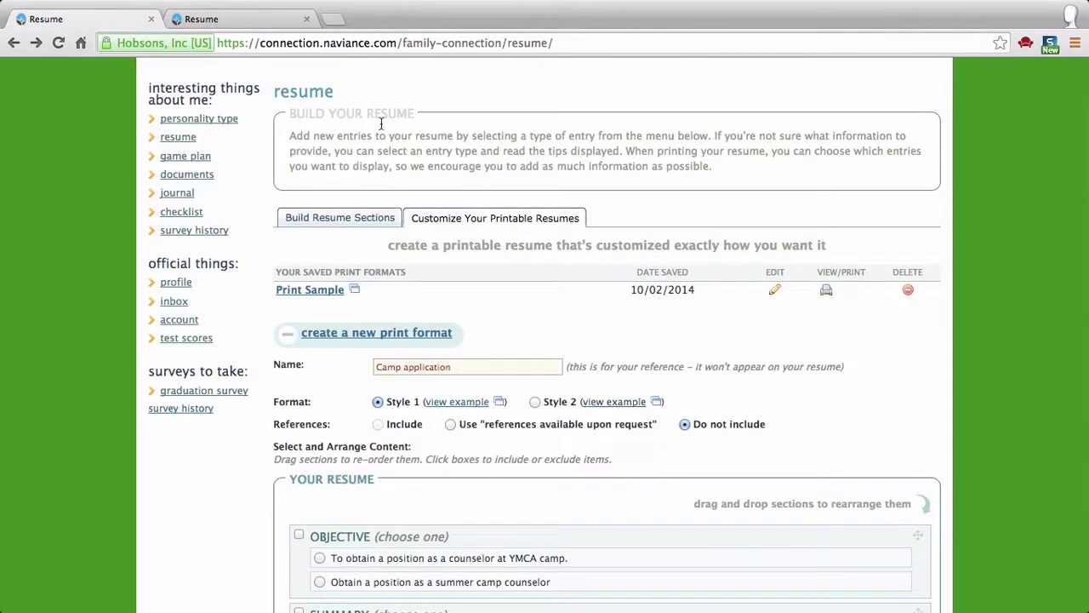
pyautogui.click(307, 20)
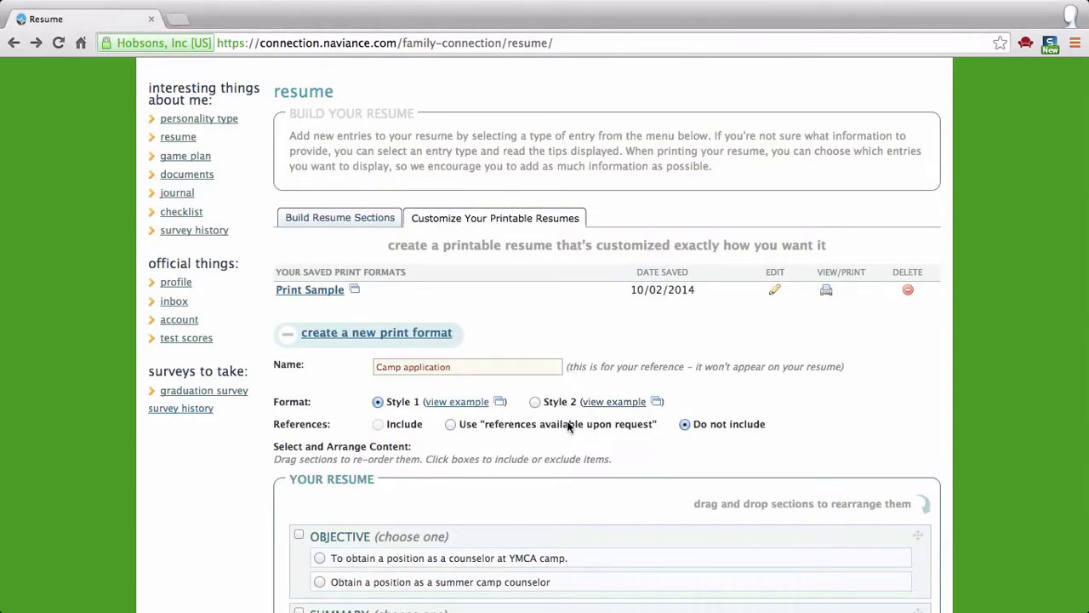
# - Set the Camp application format to Style 2 and its references option to "references available upon request"
pyautogui.scroll(-4, 567, 421)
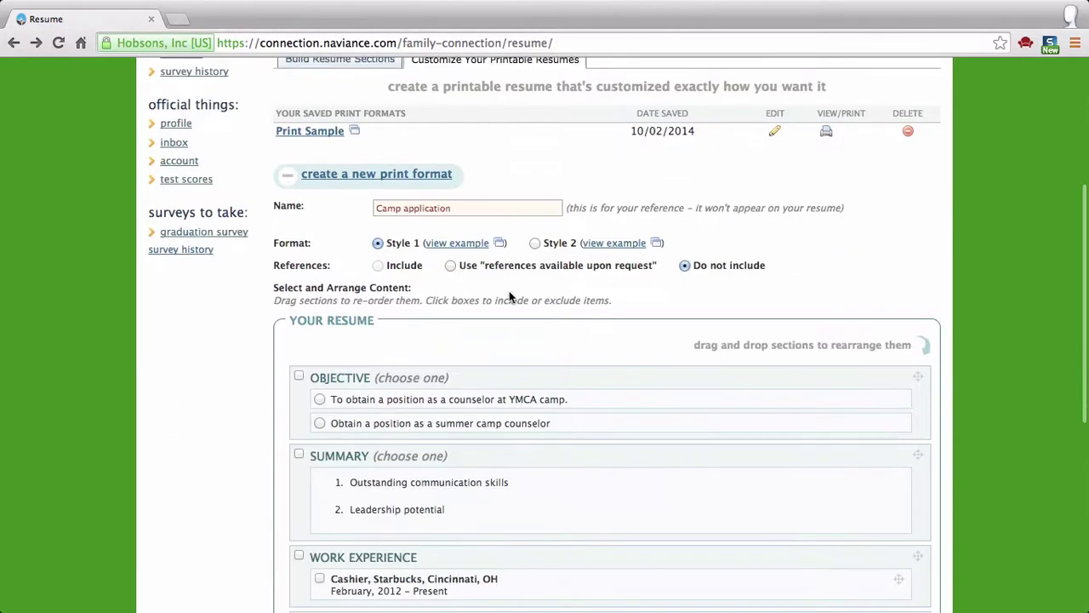
pyautogui.click(534, 243)
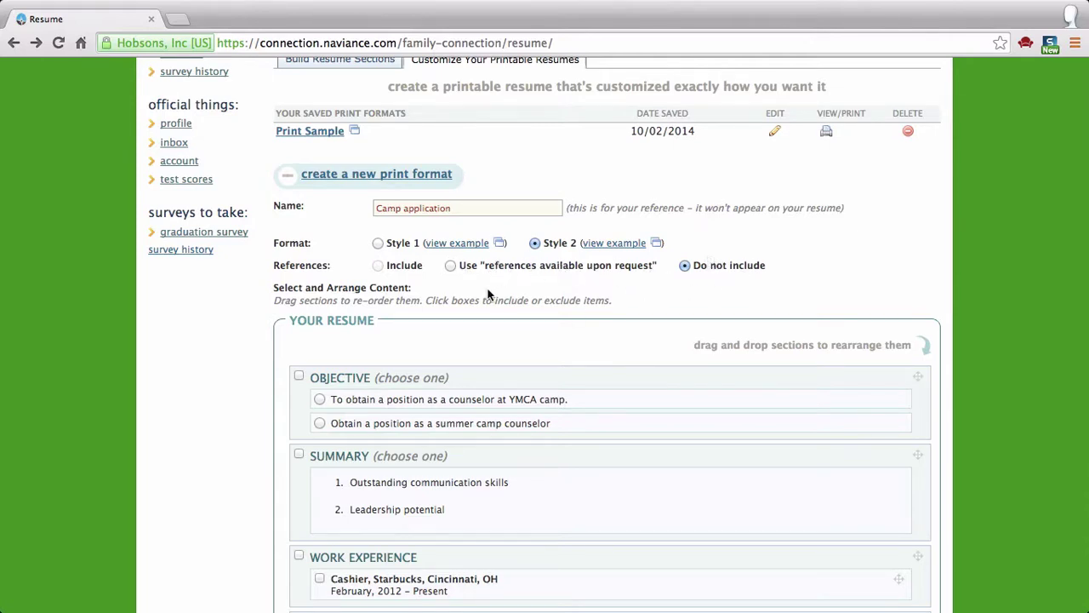
pyautogui.click(450, 265)
# - Include the objective "Obtain a position as a summer camp counselor", the Summary and the Work Experience section in the Camp application format
pyautogui.scroll(-1, 606, 334)
pyautogui.scroll(-3, 607, 334)
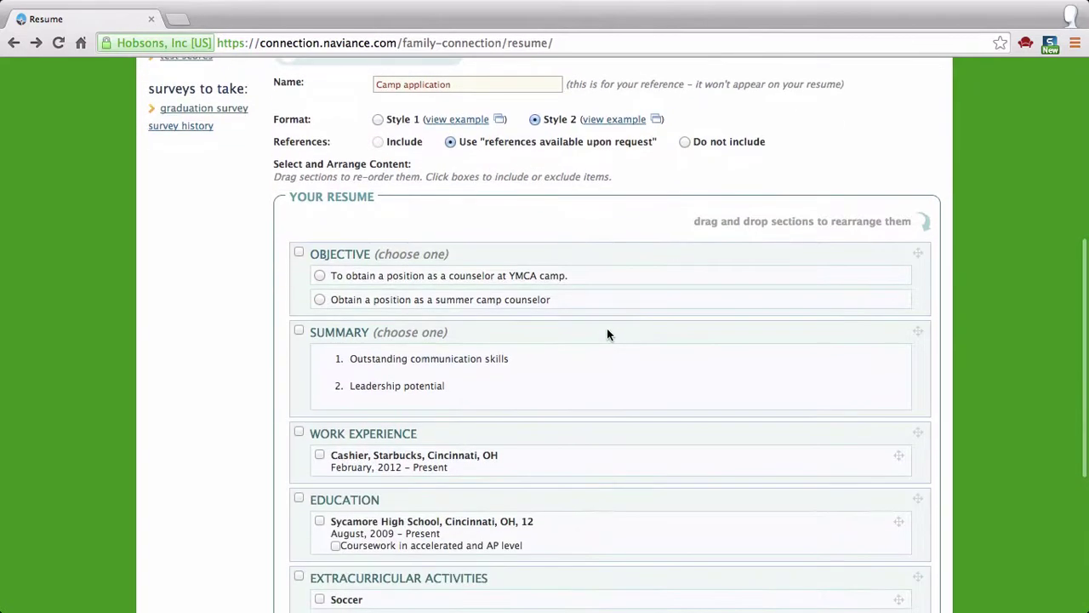
pyautogui.scroll(-3, 607, 335)
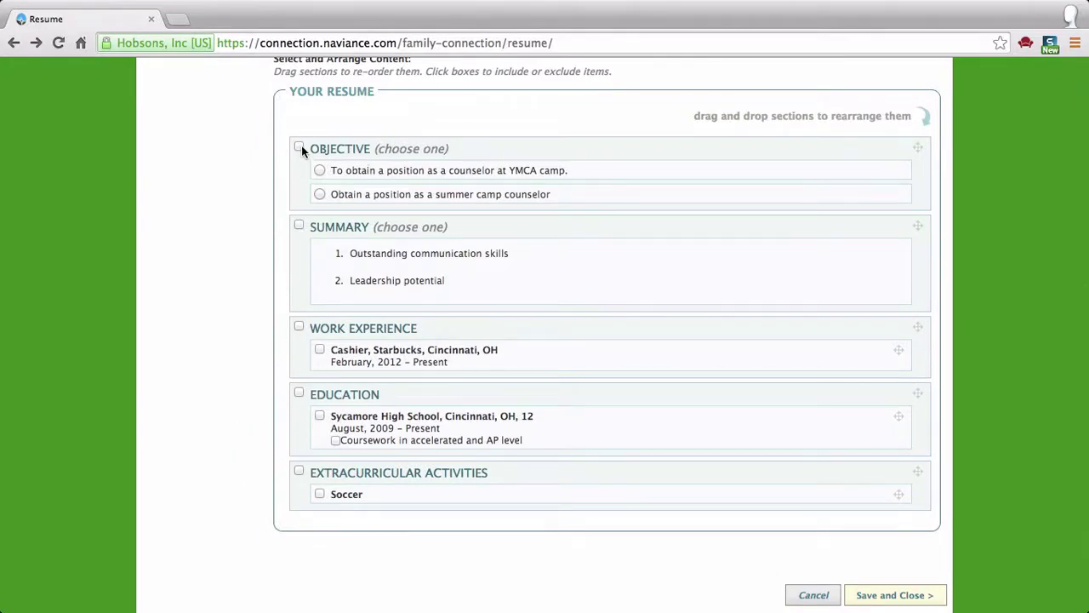
pyautogui.click(320, 194)
pyautogui.click(298, 225)
pyautogui.click(299, 326)
# - Include Education with its accelerated and AP coursework item and Extracurricular Activities, and save and close the print format
pyautogui.click(298, 394)
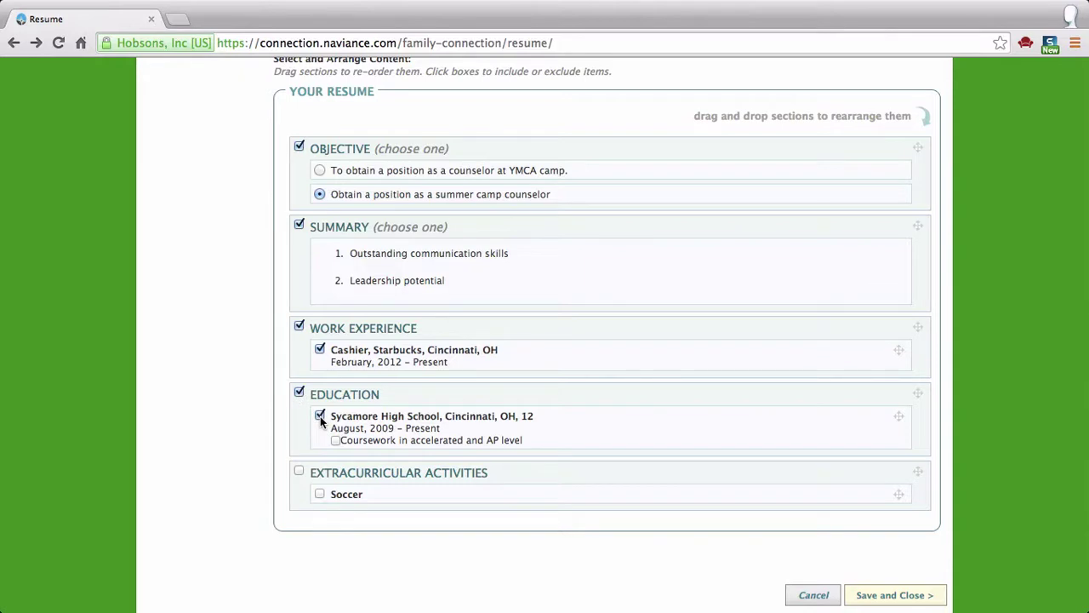
pyautogui.click(336, 441)
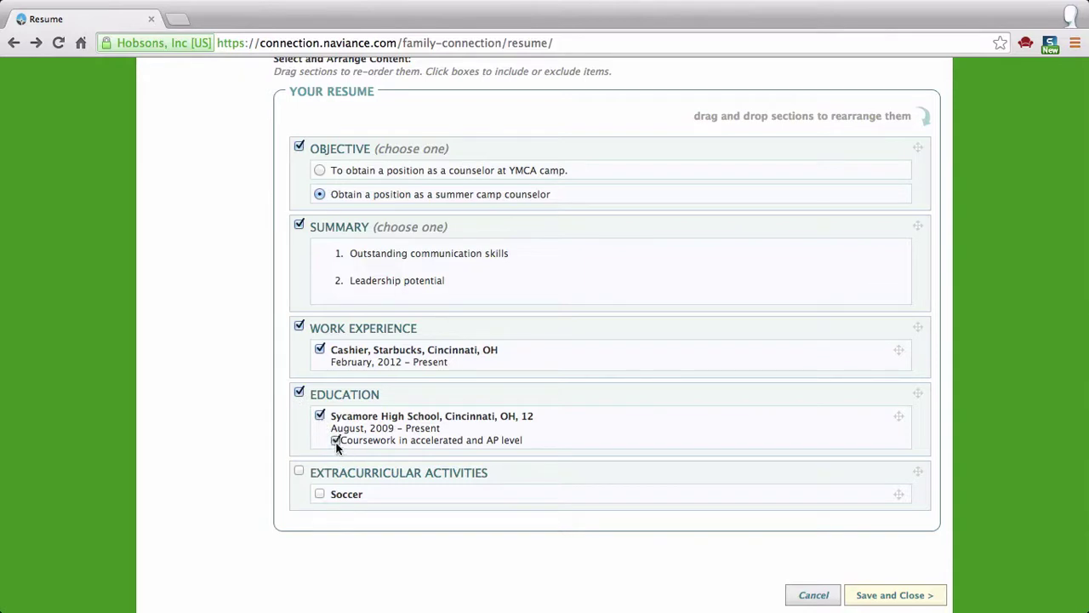
pyautogui.click(298, 473)
pyautogui.scroll(-1, 764, 539)
pyautogui.scroll(-1, 765, 540)
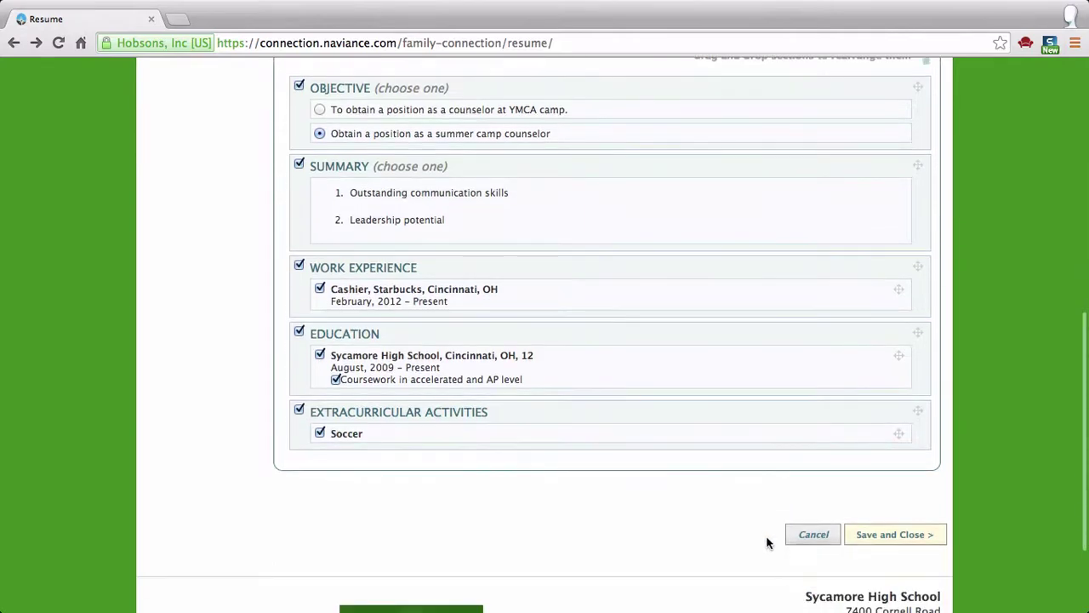
pyautogui.click(901, 533)
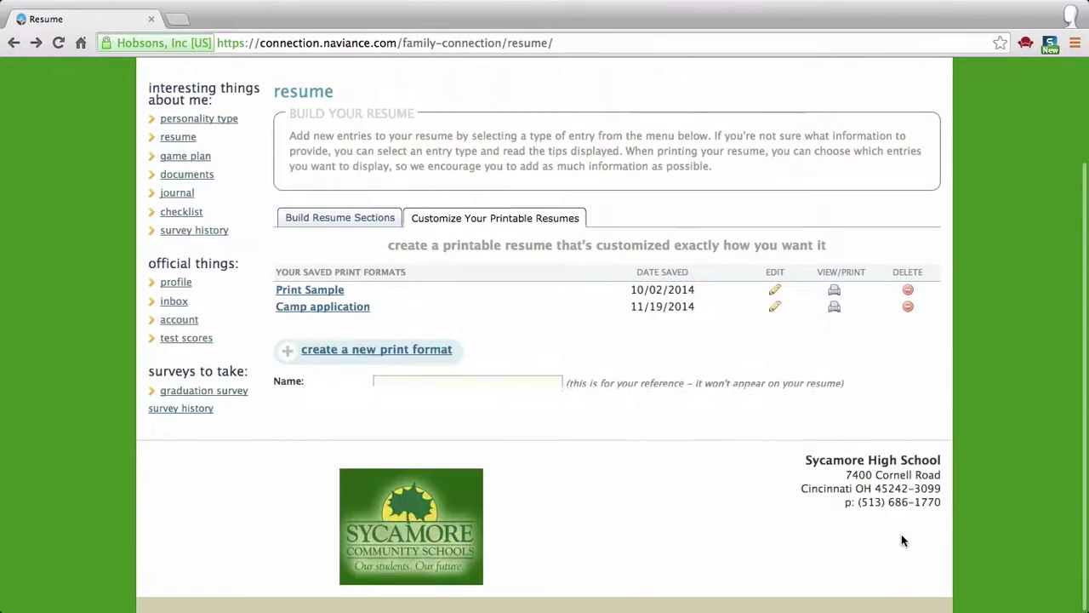
# - View the finished Camp application resume from start to end and return to the list of saved print formats
pyautogui.click(330, 308)
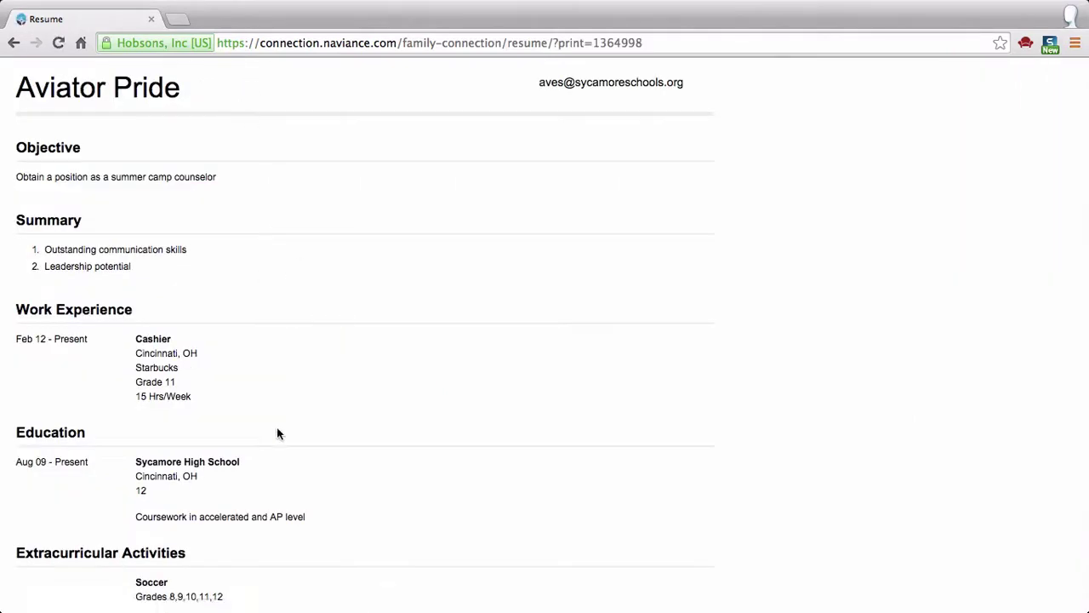
pyautogui.scroll(-2, 403, 374)
pyautogui.scroll(2, 403, 375)
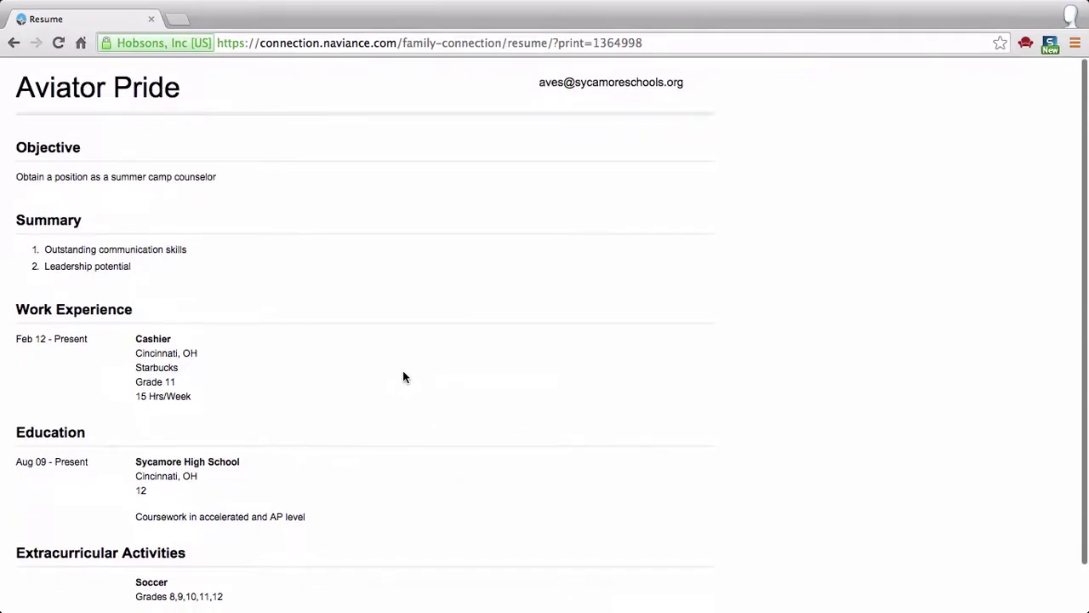
pyautogui.click(14, 43)
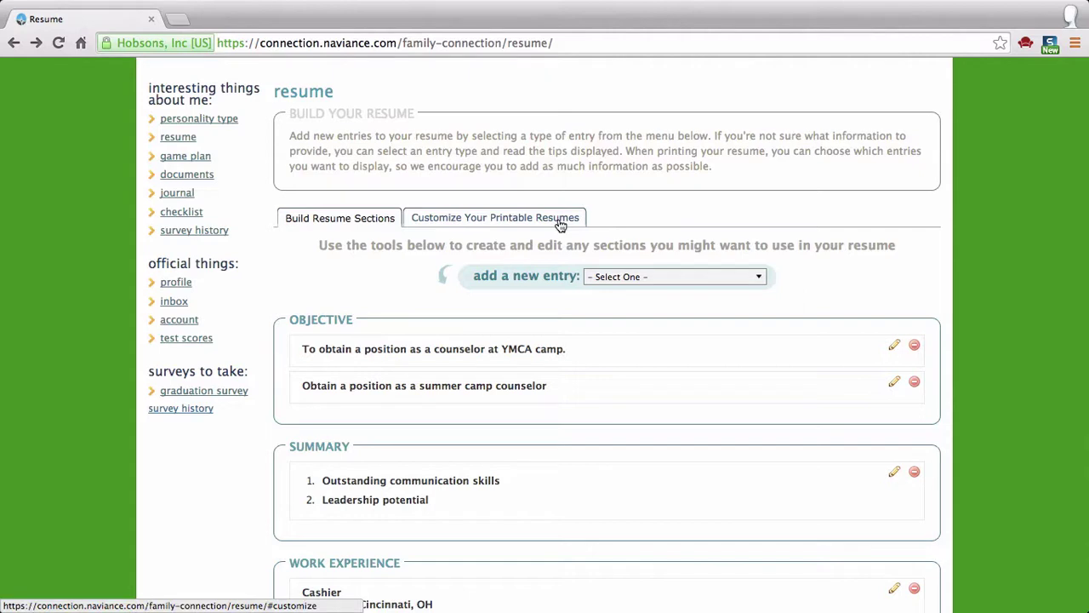
pyautogui.click(560, 223)
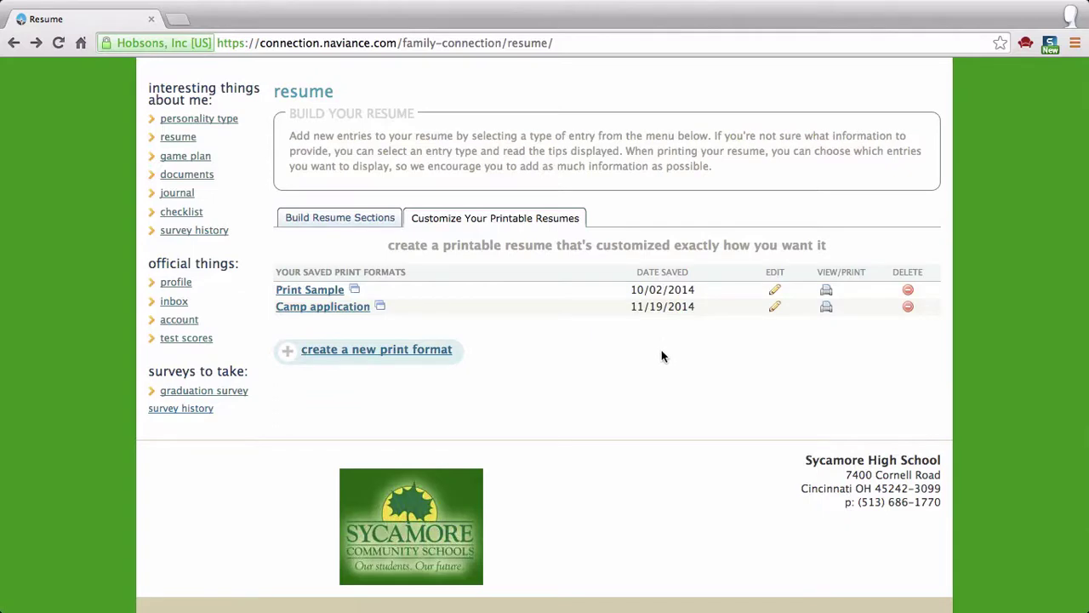
# - Open the printable Camp application resume, try to save it as a PDF on the Desktop, and cancel the print
pyautogui.scroll(2, 608, 476)
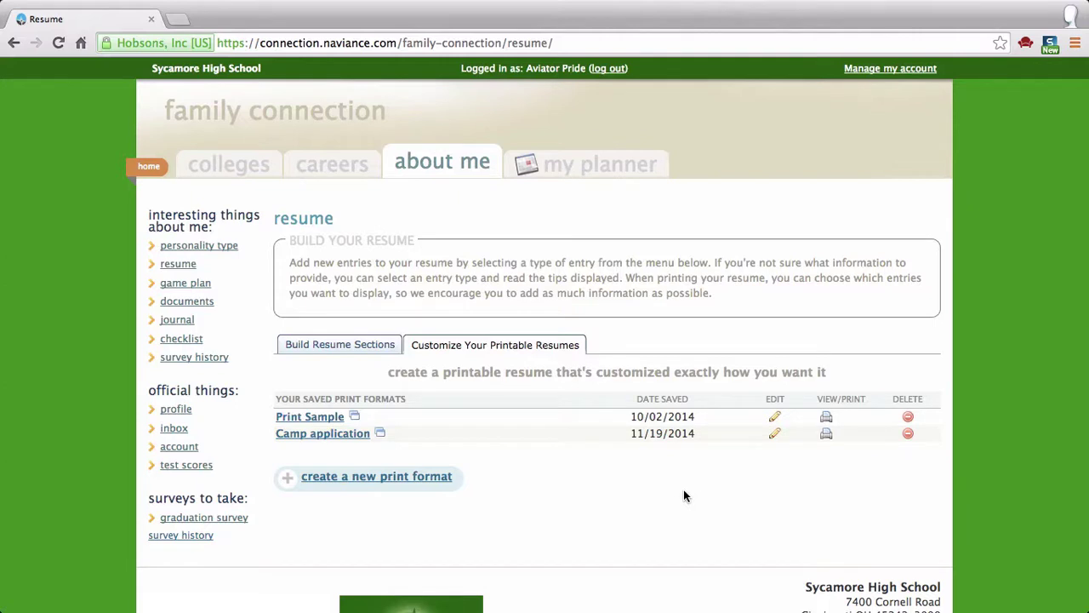
pyautogui.click(827, 437)
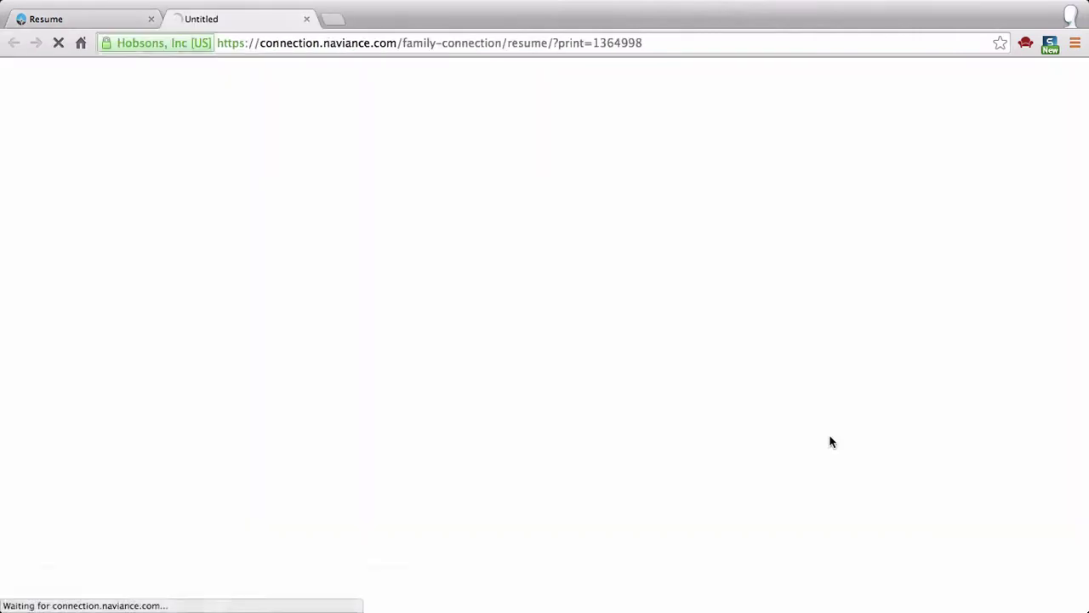
pyautogui.rightClick(358, 232)
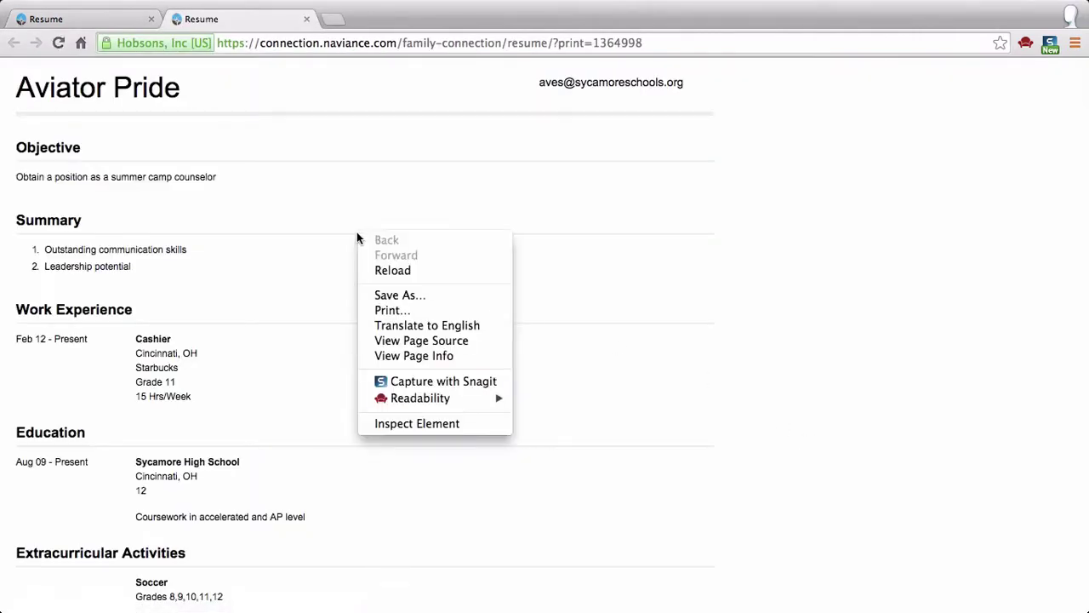
pyautogui.click(394, 310)
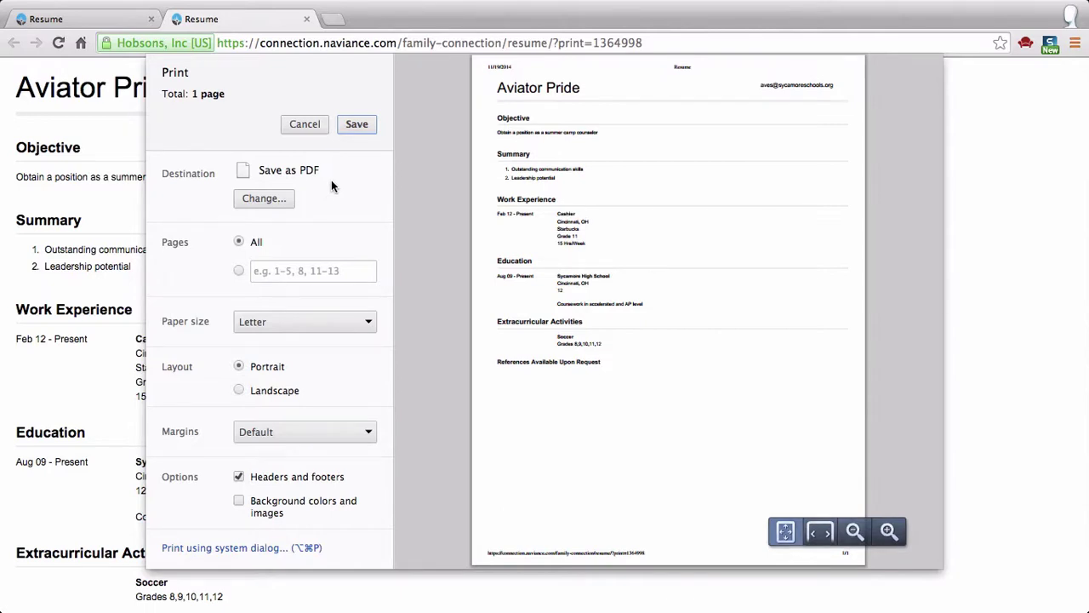
pyautogui.click(357, 124)
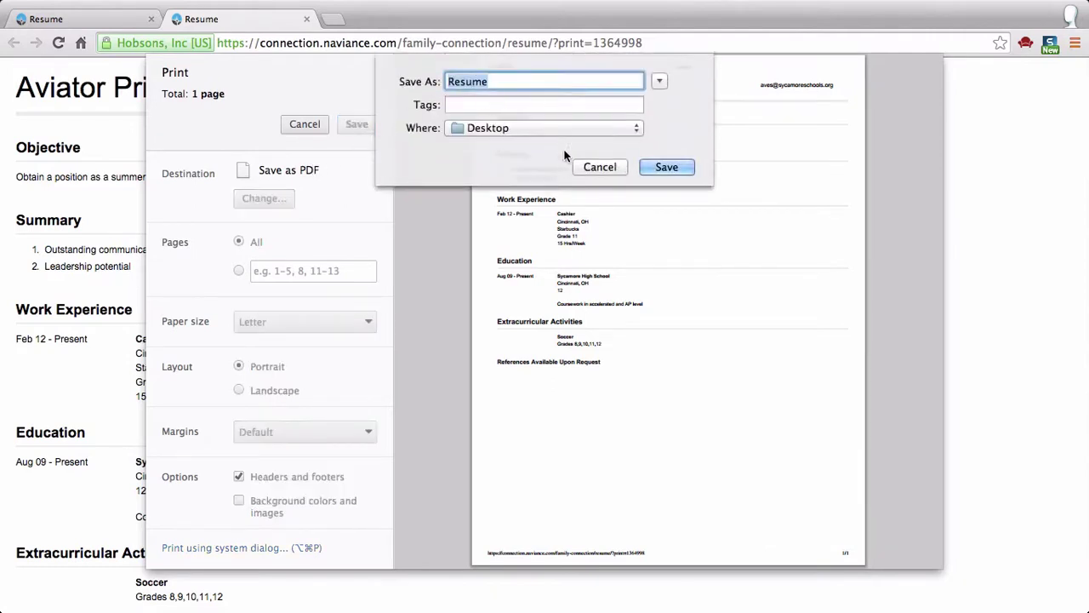
pyautogui.click(604, 168)
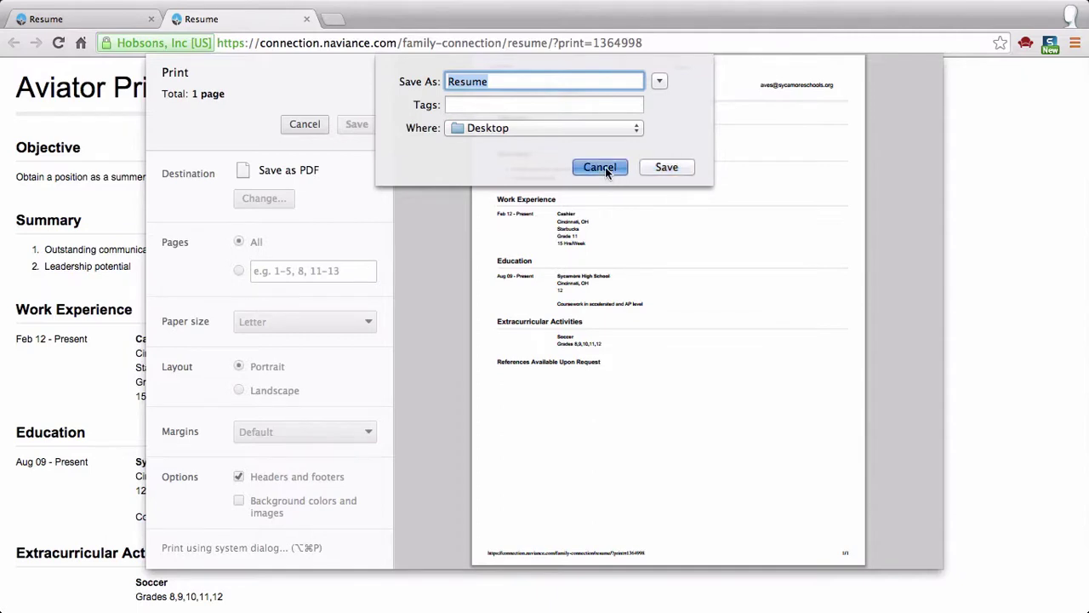
pyautogui.click(304, 124)
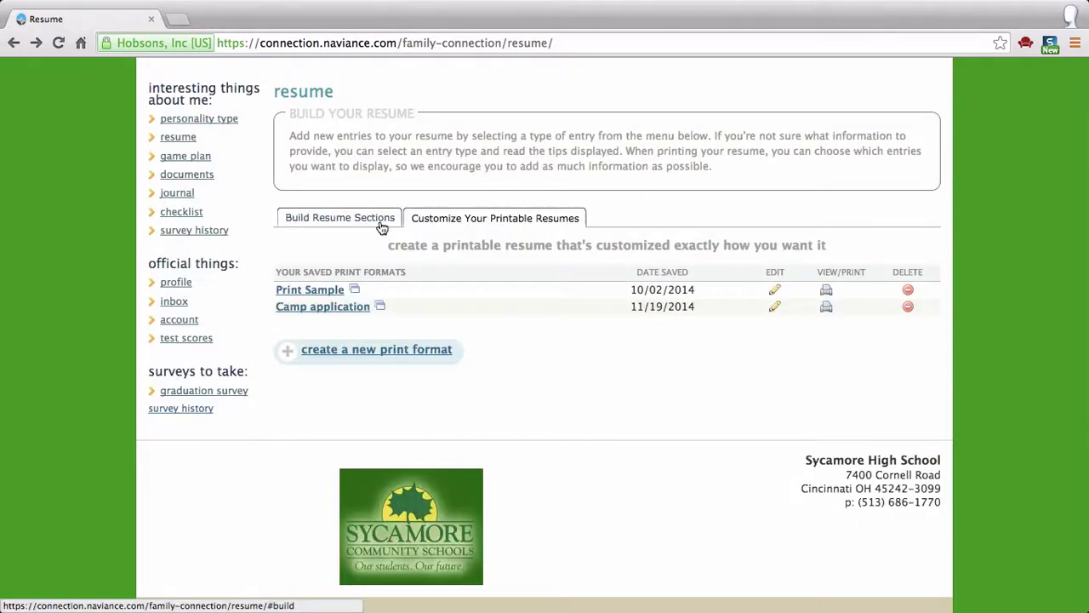
# - Review the existing resume sections from Objective down to Extracurricular Activities and the list of available new-entry types
pyautogui.click(382, 223)
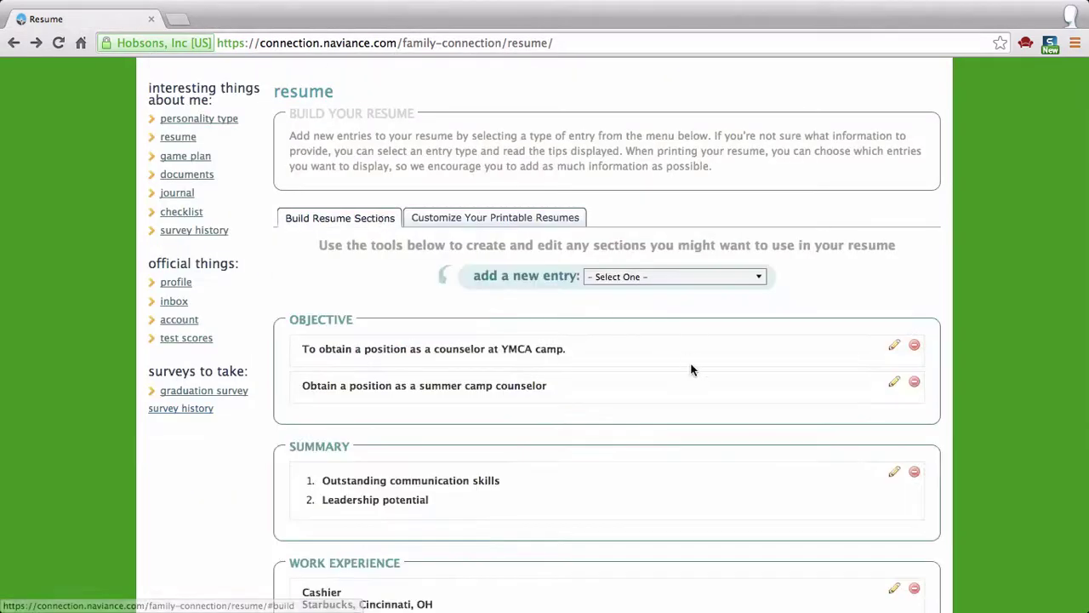
pyautogui.scroll(-5, 690, 369)
pyautogui.scroll(-3, 690, 369)
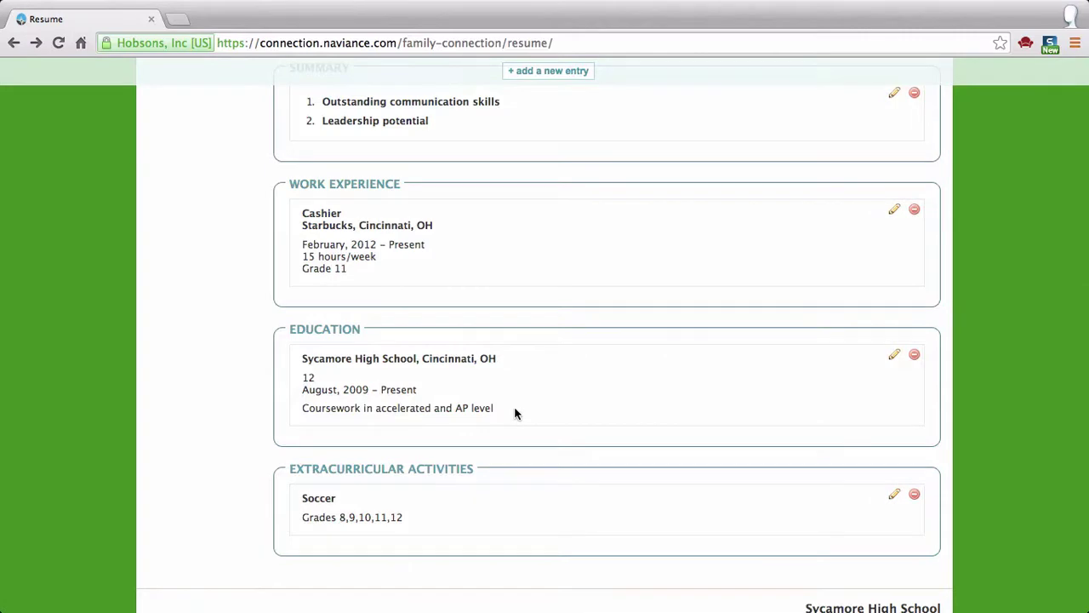
pyautogui.scroll(1, 515, 410)
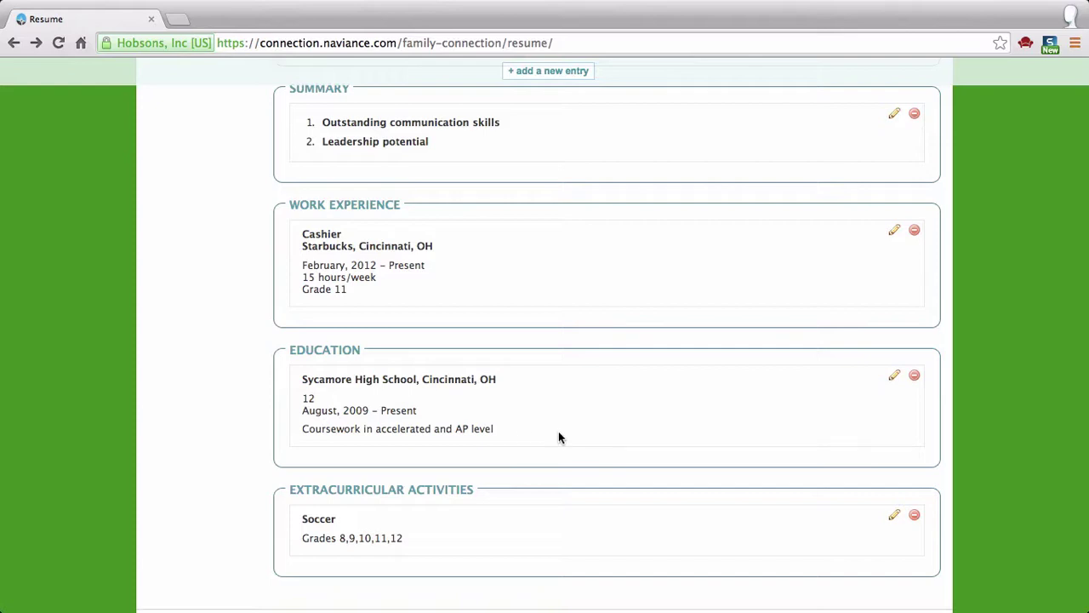
pyautogui.scroll(5, 576, 440)
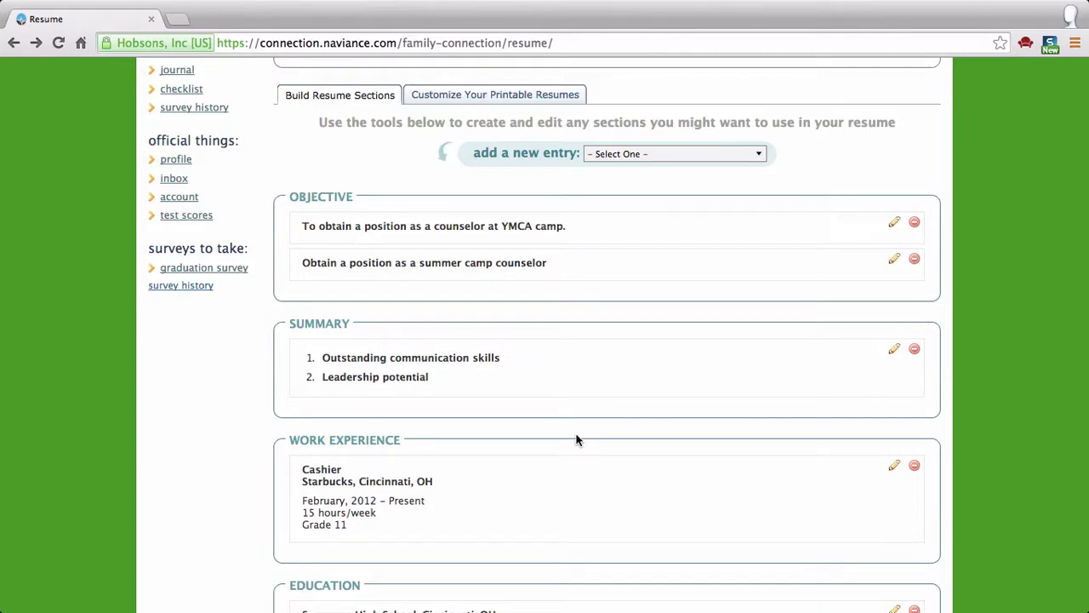
pyautogui.scroll(4, 576, 440)
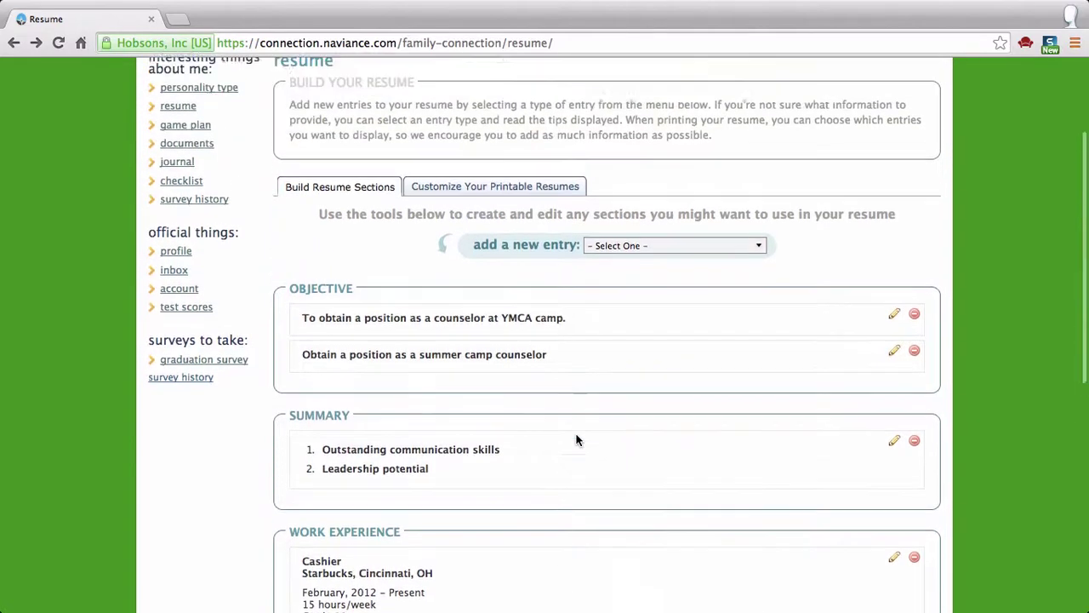
pyautogui.click(709, 328)
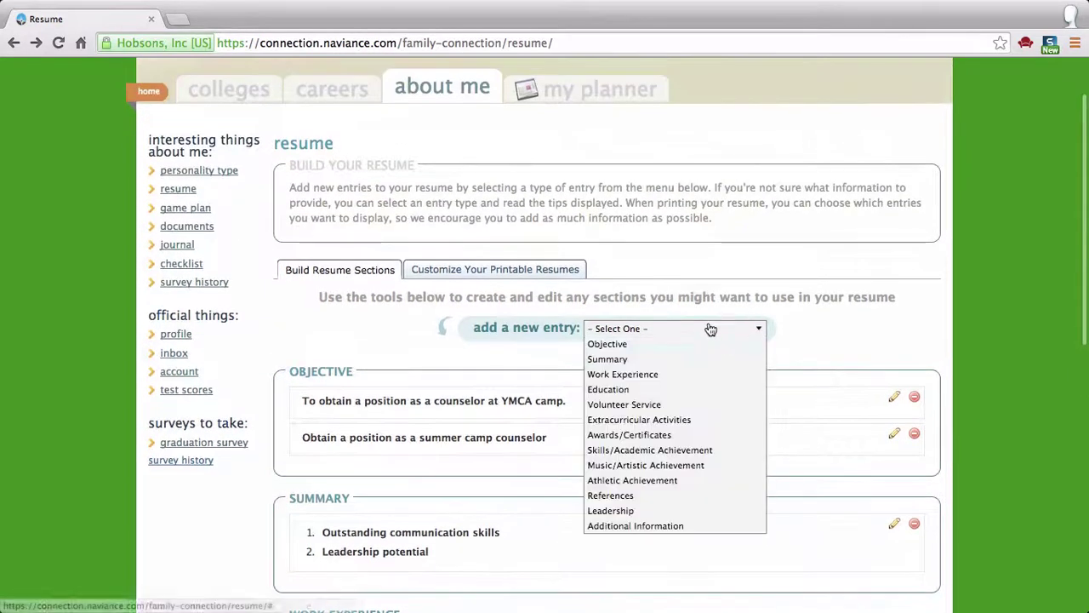
pyautogui.click(807, 323)
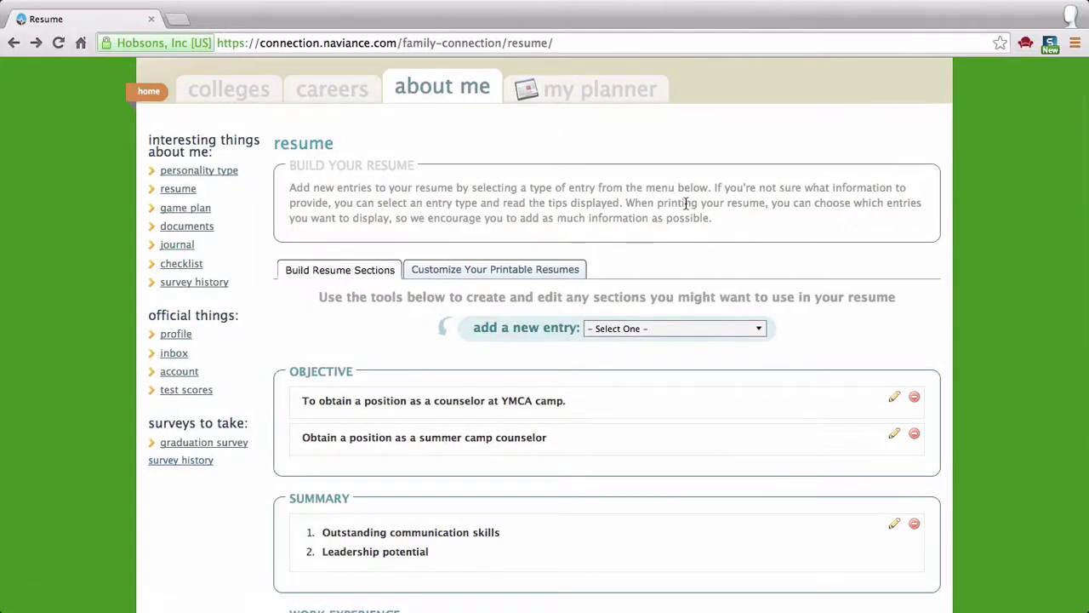
# - Go to the Family Connection home page and open the message form for contacting the counselor
pyautogui.scroll(1, 686, 247)
pyautogui.click(151, 134)
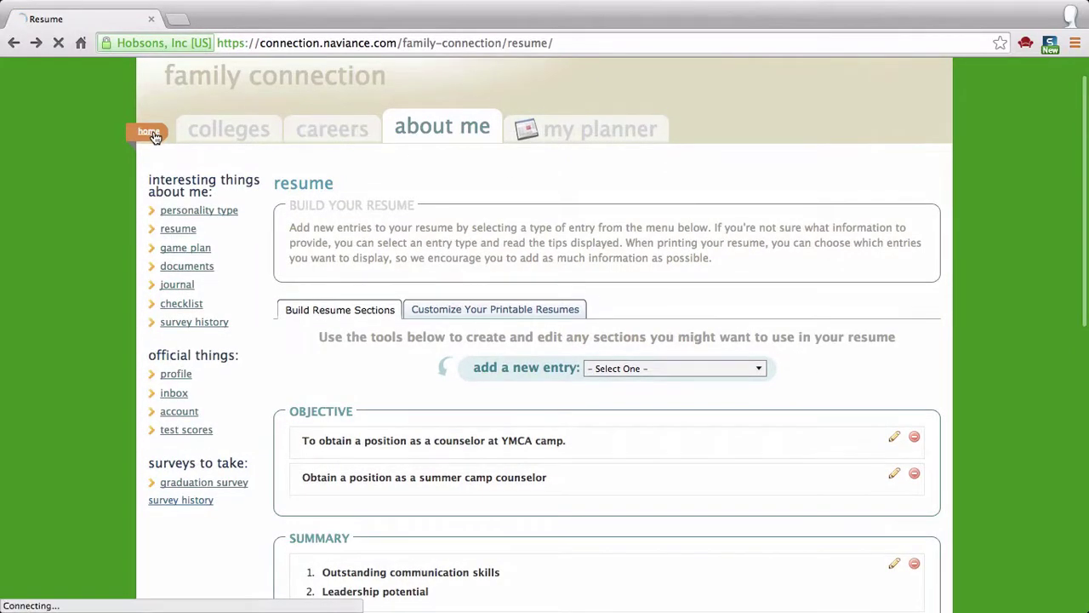
pyautogui.click(865, 389)
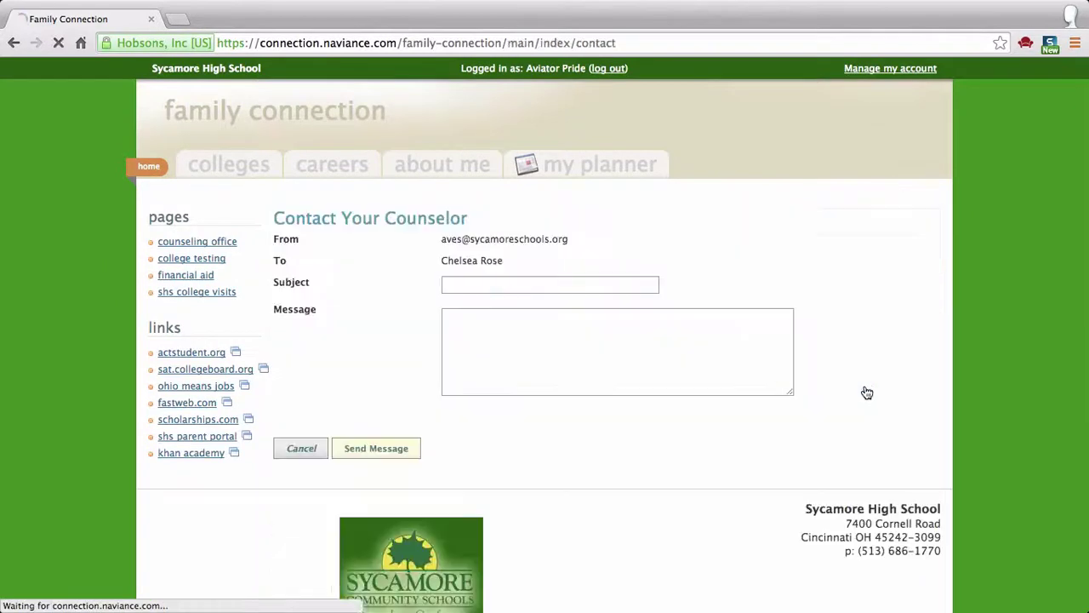